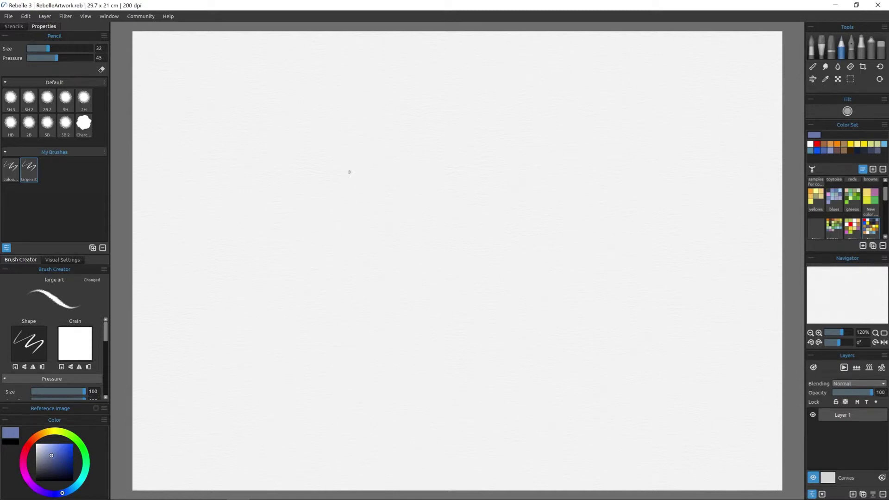
# Set pencil size to 100 and sketch the arcs and lower curves of the large rounded form.
pyautogui.moveTo(55, 52); pyautogui.dragTo(93, 48)
pyautogui.moveTo(284, 236); pyautogui.dragTo(356, 161)
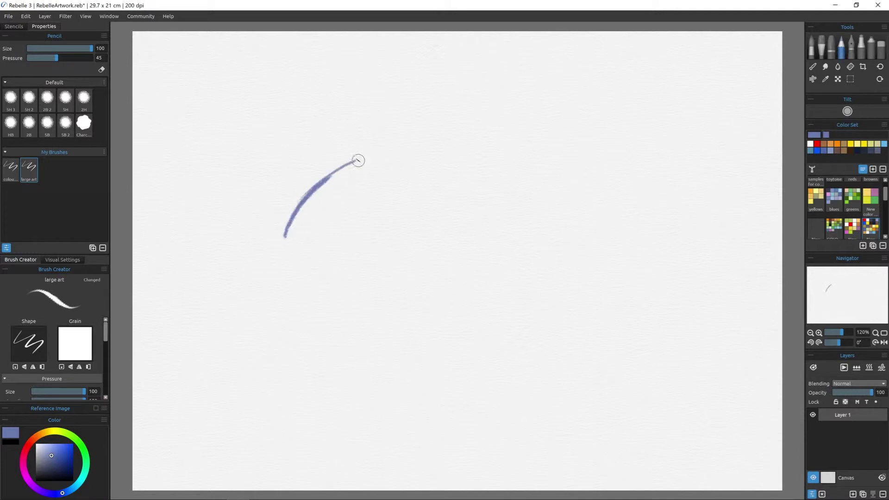
pyautogui.moveTo(284, 237); pyautogui.dragTo(288, 267)
pyautogui.moveTo(302, 297); pyautogui.dragTo(318, 332)
pyautogui.moveTo(292, 280); pyautogui.dragTo(316, 331)
pyautogui.moveTo(277, 302)
pyautogui.mouseDown()
pyautogui.moveTo(363, 365)
pyautogui.moveTo(391, 356)
pyautogui.mouseUp()
# Add guide strokes, a long arc, a circle and the upright cylinder's sides on the right.
pyautogui.moveTo(432, 311); pyautogui.dragTo(447, 287)
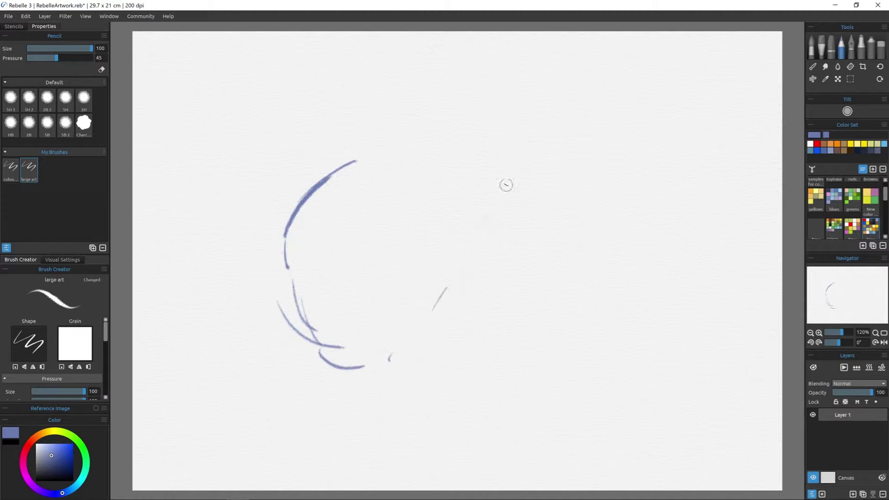
pyautogui.moveTo(492, 190); pyautogui.dragTo(510, 197)
pyautogui.moveTo(422, 180)
pyautogui.mouseDown()
pyautogui.moveTo(462, 174)
pyautogui.moveTo(510, 203)
pyautogui.moveTo(498, 248)
pyautogui.mouseUp()
pyautogui.moveTo(530, 244); pyautogui.dragTo(549, 198)
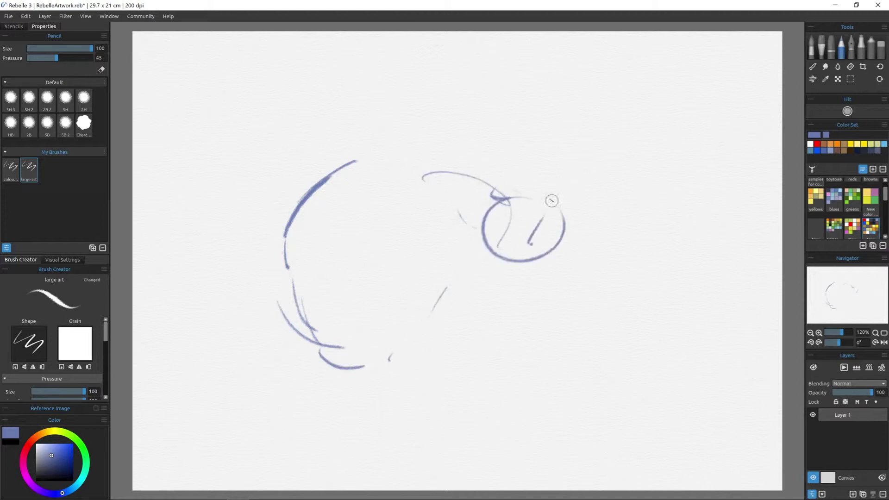
pyautogui.moveTo(545, 229); pyautogui.dragTo(549, 141)
pyautogui.moveTo(512, 78)
pyautogui.mouseDown()
pyautogui.moveTo(494, 103)
pyautogui.moveTo(545, 103)
pyautogui.moveTo(532, 129)
pyautogui.moveTo(500, 125)
pyautogui.moveTo(553, 109)
pyautogui.moveTo(560, 95)
pyautogui.moveTo(551, 244)
pyautogui.mouseUp()
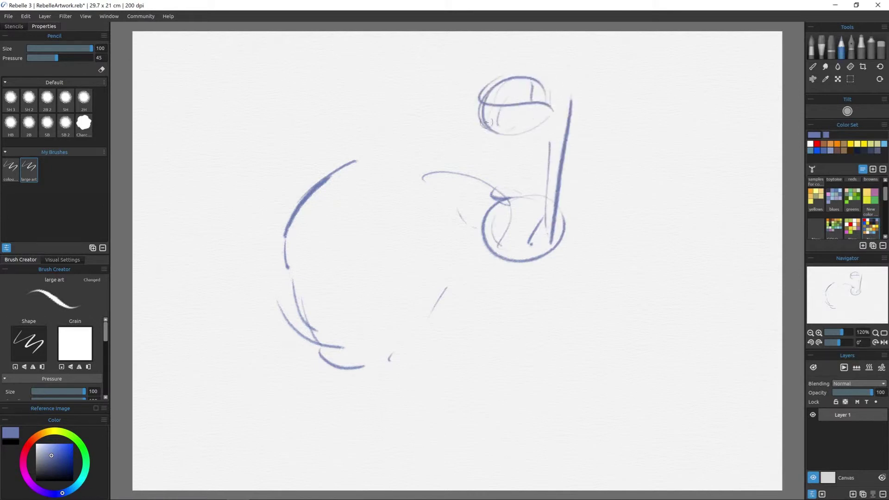
pyautogui.moveTo(479, 105)
pyautogui.mouseDown()
pyautogui.moveTo(484, 192)
pyautogui.moveTo(463, 194)
pyautogui.moveTo(451, 213)
pyautogui.moveTo(511, 231)
pyautogui.mouseUp()
# Sketch overlapping loops and the sides of the tilted cylinder with a curled bottom.
pyautogui.moveTo(516, 189); pyautogui.dragTo(451, 364)
pyautogui.moveTo(441, 227); pyautogui.dragTo(433, 252)
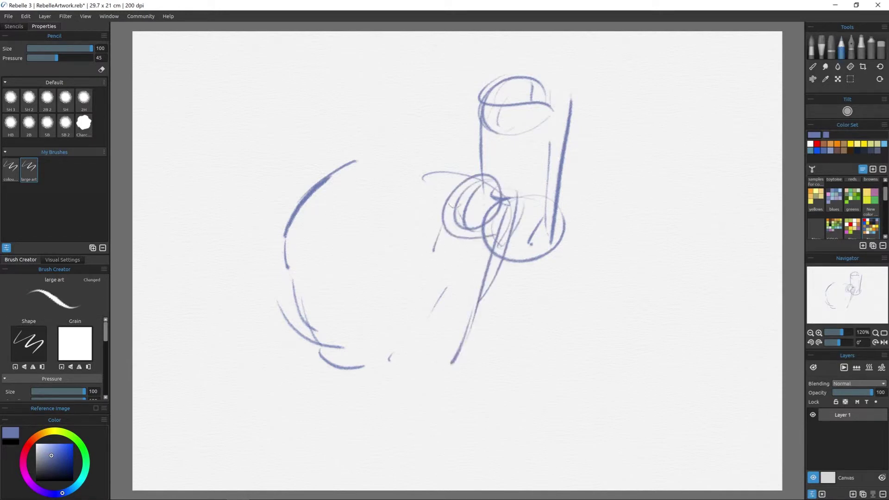
pyautogui.moveTo(455, 197); pyautogui.dragTo(426, 324)
pyautogui.moveTo(512, 236); pyautogui.dragTo(460, 352)
pyautogui.moveTo(499, 275); pyautogui.dragTo(471, 380)
pyautogui.moveTo(512, 262)
pyautogui.mouseDown()
pyautogui.moveTo(415, 352)
pyautogui.moveTo(443, 373)
pyautogui.mouseUp()
pyautogui.moveTo(435, 319); pyautogui.dragTo(486, 364)
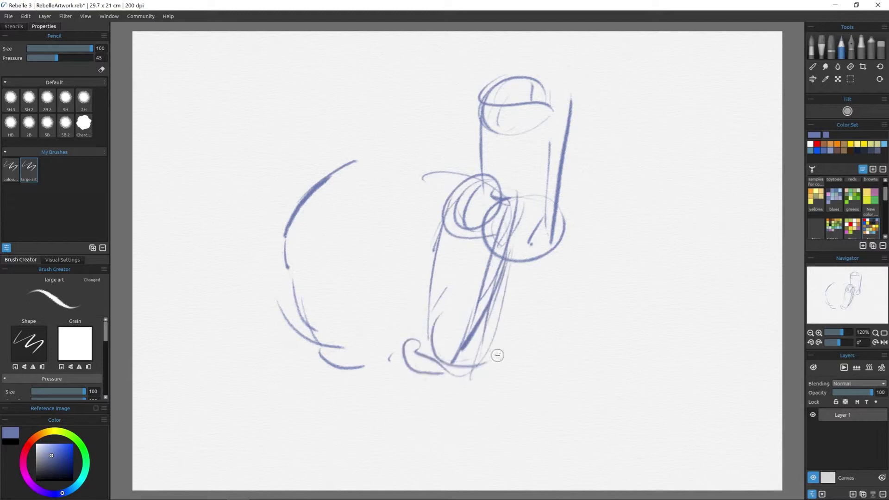
# Sweep a curve to the cylinder base, outline and hatch the round form's left side, and add centre strokes.
pyautogui.moveTo(463, 308)
pyautogui.mouseDown()
pyautogui.moveTo(436, 380)
pyautogui.moveTo(292, 381)
pyautogui.mouseUp()
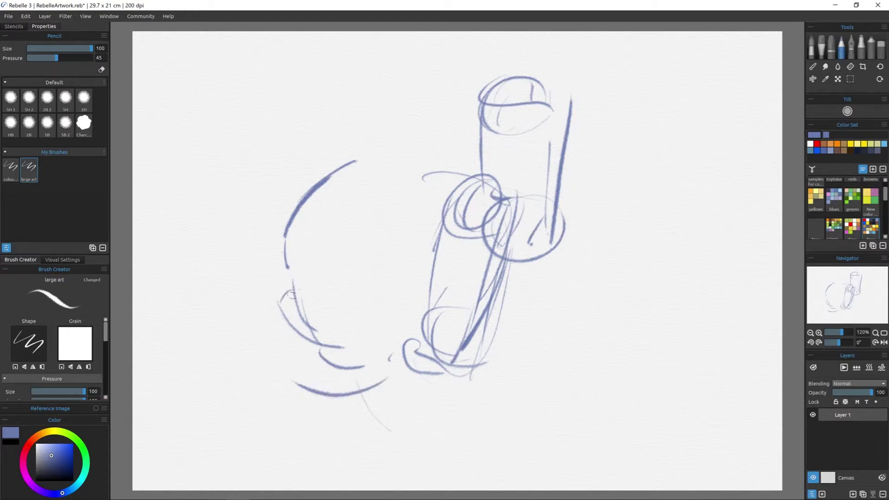
pyautogui.moveTo(297, 277)
pyautogui.mouseDown()
pyautogui.moveTo(267, 341)
pyautogui.moveTo(304, 342)
pyautogui.mouseUp()
pyautogui.moveTo(315, 296)
pyautogui.mouseDown()
pyautogui.moveTo(296, 318)
pyautogui.moveTo(305, 341)
pyautogui.moveTo(312, 298)
pyautogui.moveTo(321, 343)
pyautogui.mouseUp()
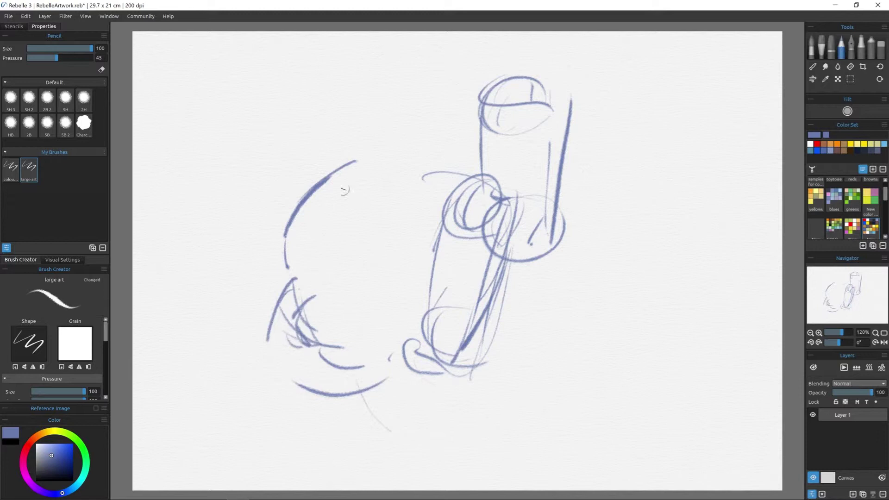
pyautogui.moveTo(395, 208)
pyautogui.mouseDown()
pyautogui.moveTo(398, 238)
pyautogui.moveTo(414, 229)
pyautogui.moveTo(419, 207)
pyautogui.mouseUp()
# Sketch an ear, curves across the head top and a large C-shaped face curve.
pyautogui.moveTo(356, 137); pyautogui.dragTo(379, 128)
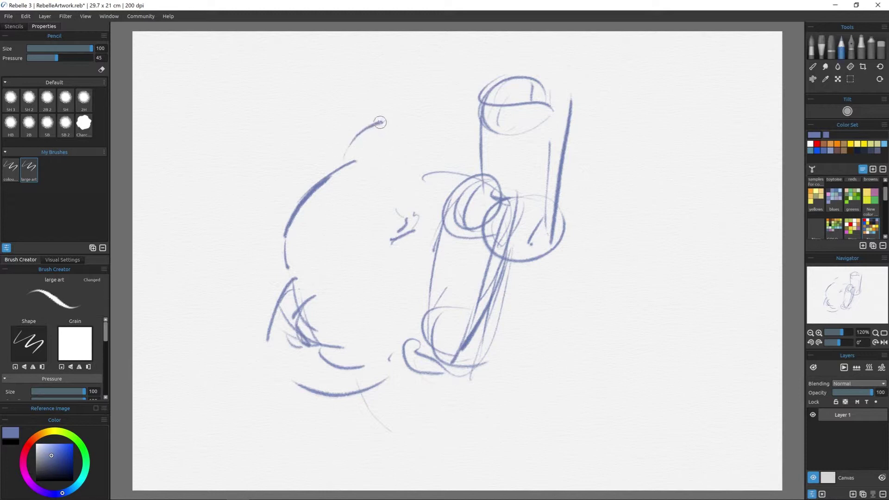
pyautogui.moveTo(357, 160); pyautogui.dragTo(359, 167)
pyautogui.moveTo(411, 155); pyautogui.dragTo(447, 183)
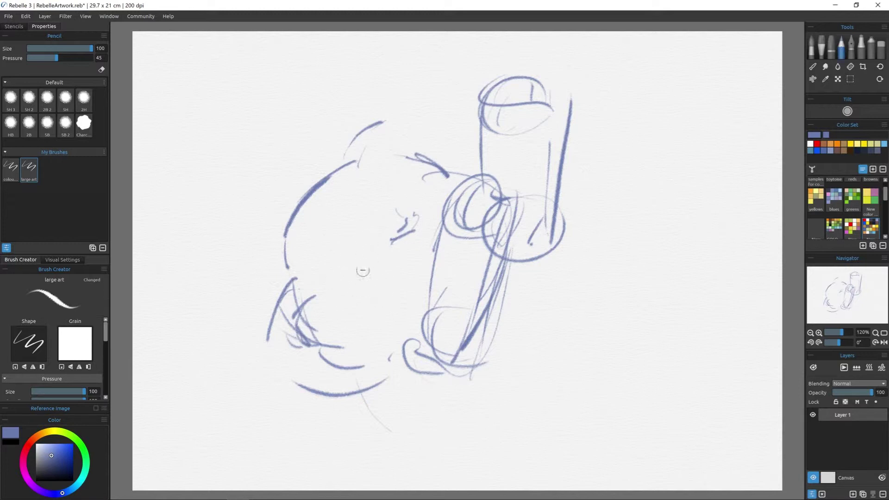
pyautogui.moveTo(356, 255); pyautogui.dragTo(373, 318)
pyautogui.moveTo(387, 238)
pyautogui.mouseDown()
pyautogui.moveTo(395, 308)
pyautogui.moveTo(341, 289)
pyautogui.mouseUp()
pyautogui.moveTo(381, 191); pyautogui.dragTo(394, 214)
# Outline the upper eye and thicken the small shape between the eyes.
pyautogui.moveTo(412, 160); pyautogui.dragTo(427, 203)
pyautogui.moveTo(374, 176); pyautogui.dragTo(429, 181)
pyautogui.moveTo(346, 257)
pyautogui.mouseDown()
pyautogui.moveTo(353, 311)
pyautogui.moveTo(391, 308)
pyautogui.mouseUp()
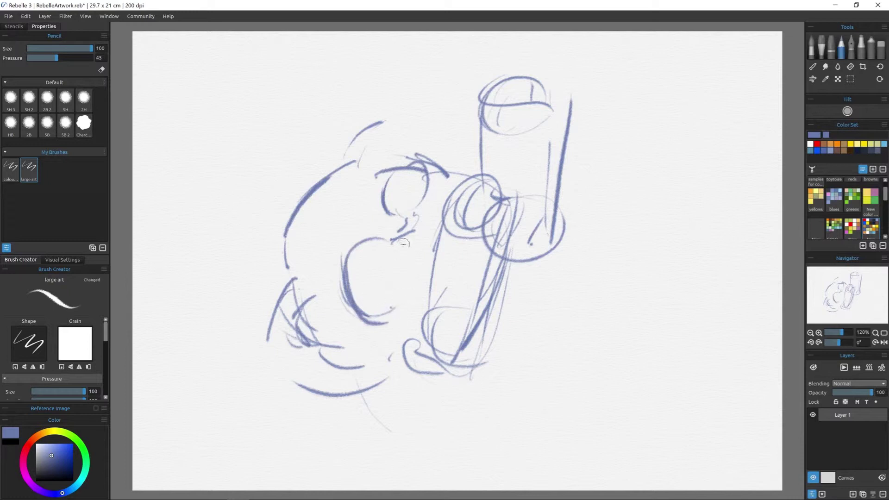
pyautogui.moveTo(407, 235)
pyautogui.mouseDown()
pyautogui.moveTo(397, 243)
pyautogui.moveTo(416, 232)
pyautogui.mouseUp()
pyautogui.moveTo(399, 166)
pyautogui.mouseDown()
pyautogui.moveTo(417, 173)
pyautogui.moveTo(417, 204)
pyautogui.moveTo(399, 202)
pyautogui.moveTo(407, 173)
pyautogui.mouseUp()
# Draw the lower round eye, pupils, the nose and small strokes near the head.
pyautogui.moveTo(363, 253)
pyautogui.mouseDown()
pyautogui.moveTo(398, 260)
pyautogui.moveTo(370, 301)
pyautogui.moveTo(358, 281)
pyautogui.moveTo(382, 246)
pyautogui.moveTo(370, 259)
pyautogui.mouseUp()
pyautogui.moveTo(399, 177); pyautogui.dragTo(407, 182)
pyautogui.moveTo(457, 277); pyautogui.dragTo(459, 283)
pyautogui.moveTo(461, 284); pyautogui.dragTo(476, 289)
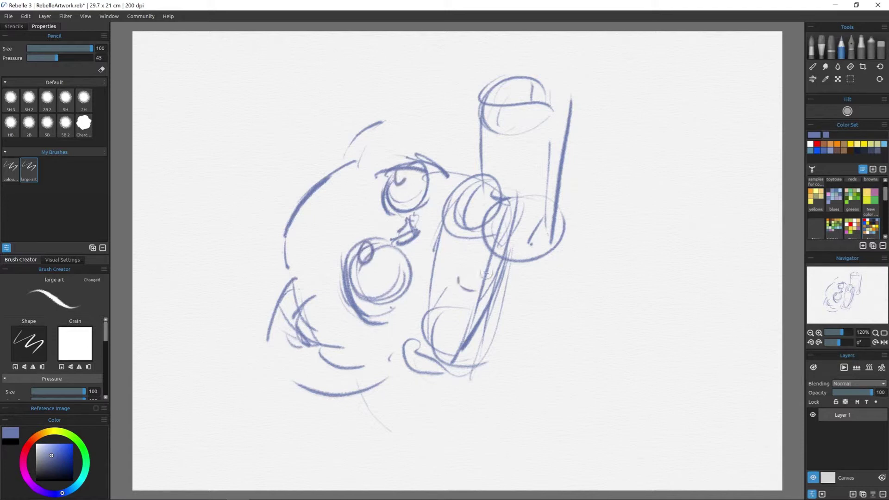
pyautogui.moveTo(415, 218)
pyautogui.mouseDown()
pyautogui.moveTo(425, 259)
pyautogui.moveTo(430, 253)
pyautogui.moveTo(422, 277)
pyautogui.mouseUp()
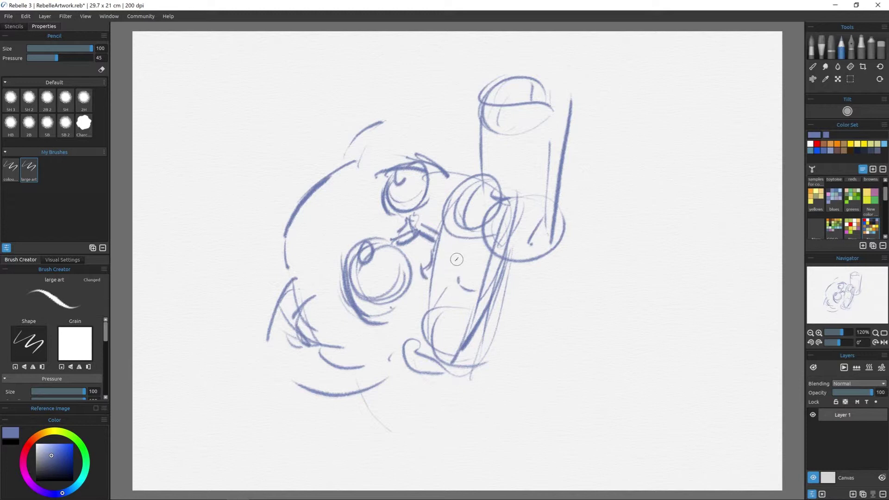
pyautogui.moveTo(338, 153); pyautogui.dragTo(345, 148)
pyautogui.moveTo(404, 143); pyautogui.dragTo(396, 130)
# Add a hooked stroke, a cylinder line and long sweeping ground curves beneath the figure.
pyautogui.moveTo(563, 231)
pyautogui.mouseDown()
pyautogui.moveTo(597, 237)
pyautogui.moveTo(600, 259)
pyautogui.mouseUp()
pyautogui.moveTo(513, 197); pyautogui.dragTo(482, 346)
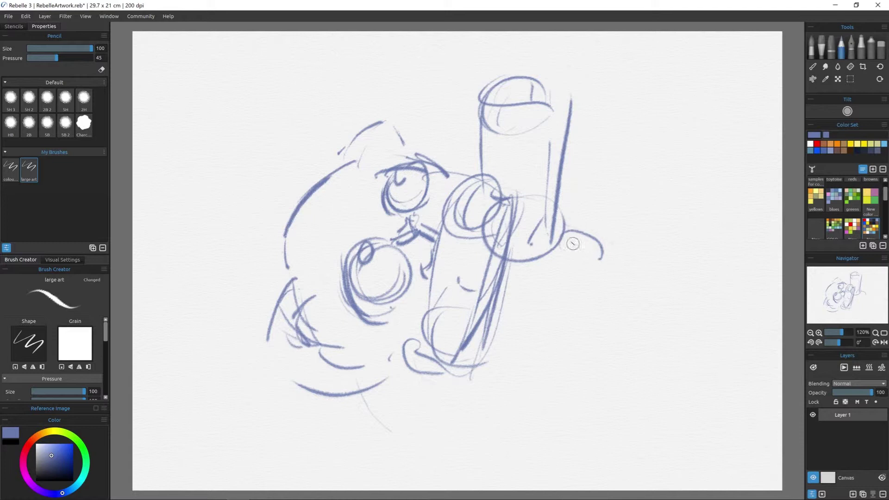
pyautogui.moveTo(572, 243)
pyautogui.mouseDown()
pyautogui.moveTo(627, 268)
pyautogui.moveTo(674, 260)
pyautogui.mouseUp()
pyautogui.moveTo(398, 422)
pyautogui.mouseDown()
pyautogui.moveTo(387, 412)
pyautogui.moveTo(491, 425)
pyautogui.mouseUp()
pyautogui.click(516, 424)
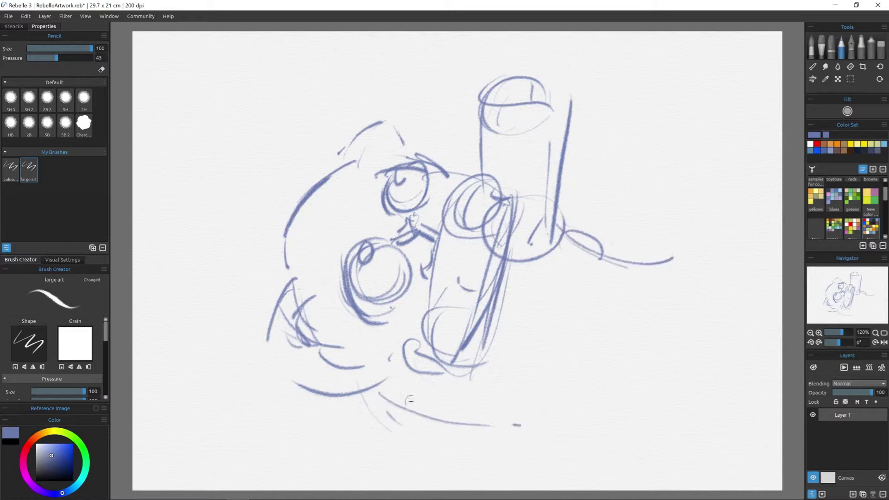
pyautogui.moveTo(412, 413); pyautogui.dragTo(636, 445)
pyautogui.moveTo(593, 447); pyautogui.dragTo(645, 429)
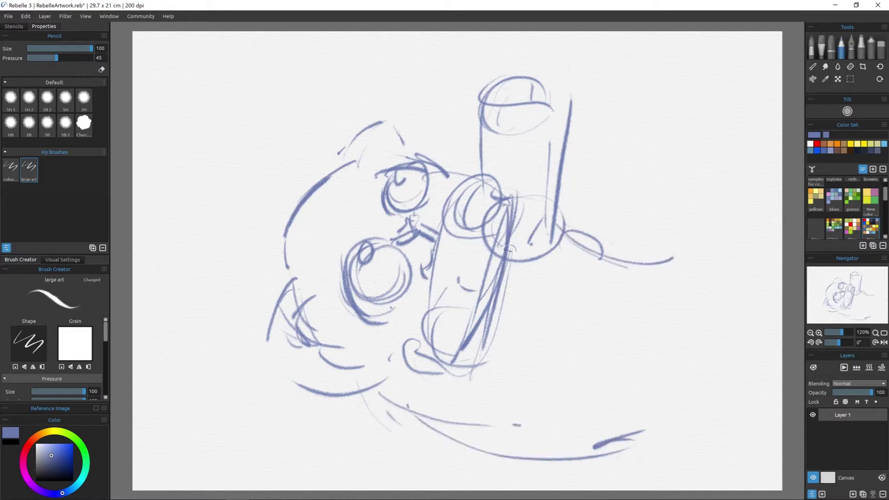
# Fade Layer 1 to 24% opacity, add a new layer, and set the Ink Pen to size 100.
pyautogui.click(843, 392)
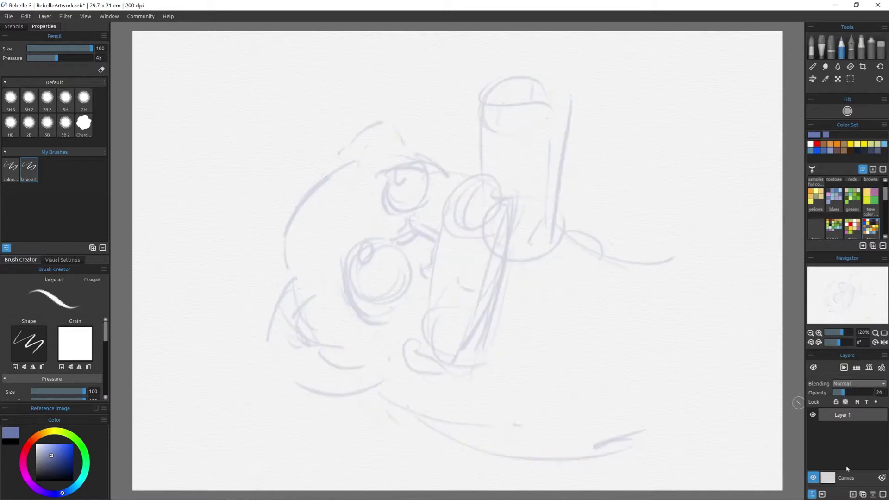
pyautogui.click(852, 494)
pyautogui.click(850, 51)
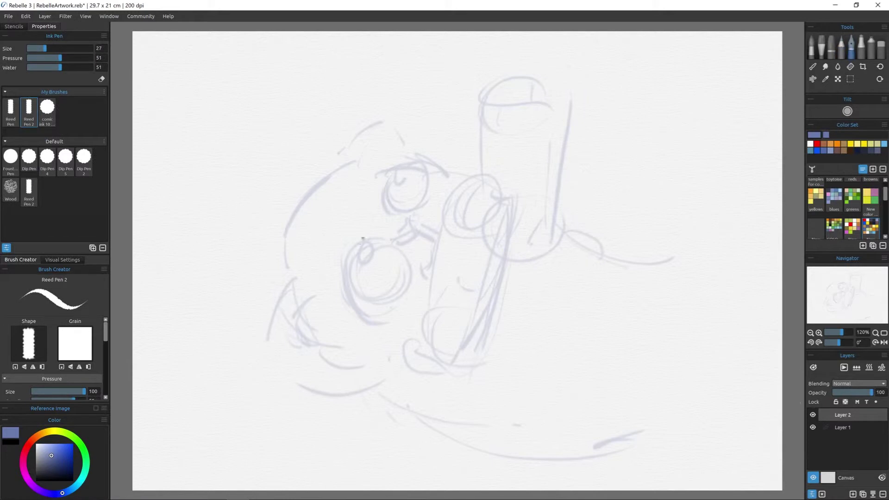
pyautogui.moveTo(81, 49); pyautogui.dragTo(100, 52)
pyautogui.moveTo(351, 163); pyautogui.dragTo(319, 184)
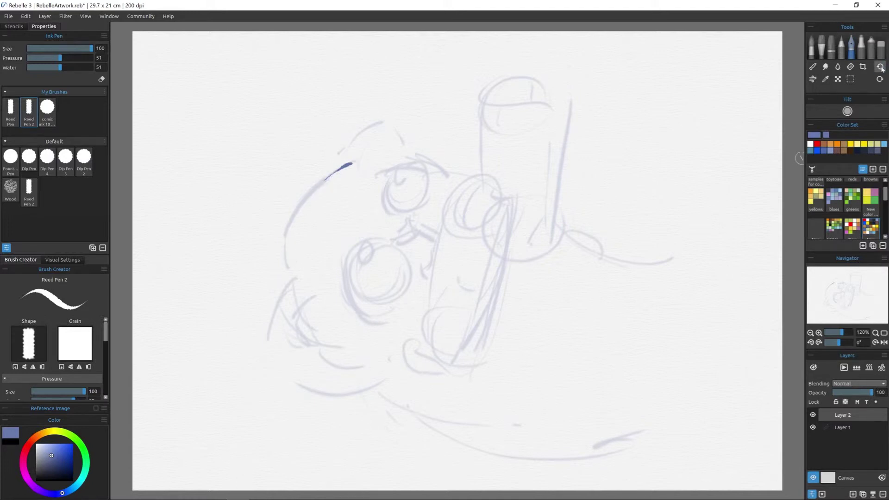
# Switch to black and ink the head's left curve, both eye circles and their pupils.
pyautogui.press('d')
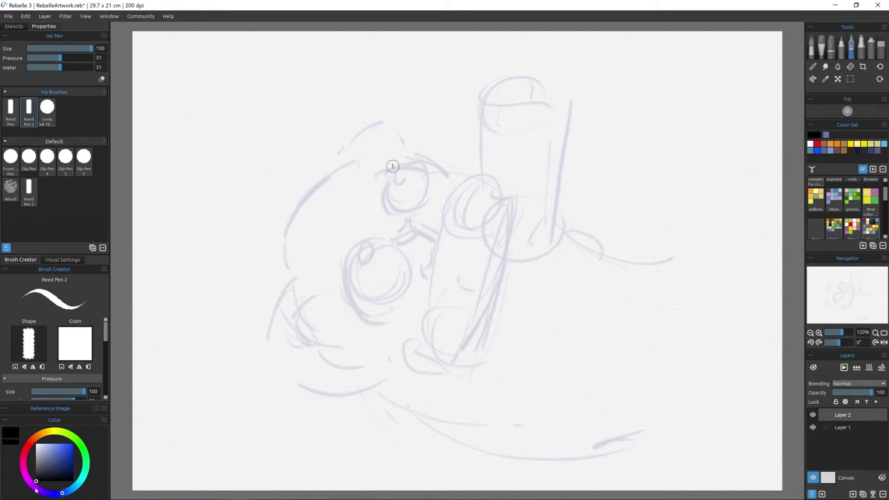
pyautogui.moveTo(350, 161)
pyautogui.mouseDown()
pyautogui.moveTo(323, 180)
pyautogui.moveTo(292, 224)
pyautogui.moveTo(285, 276)
pyautogui.mouseUp()
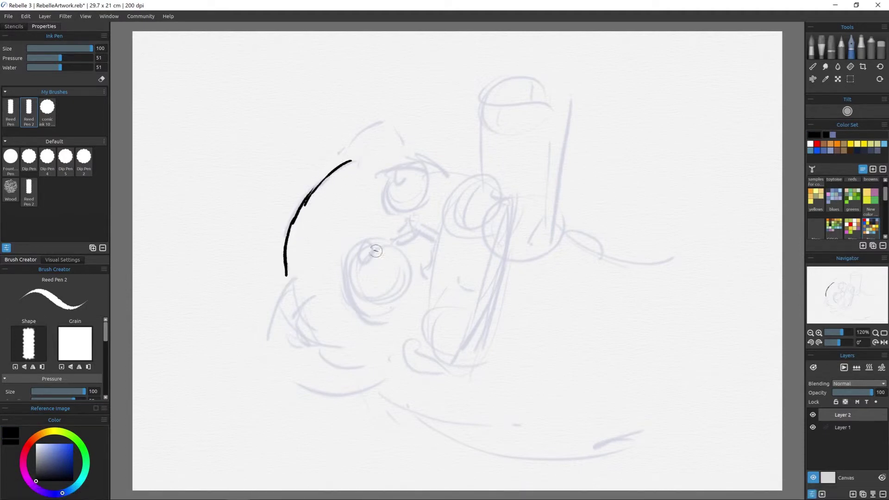
pyautogui.moveTo(349, 250); pyautogui.dragTo(364, 241)
pyautogui.moveTo(388, 172); pyautogui.dragTo(405, 163)
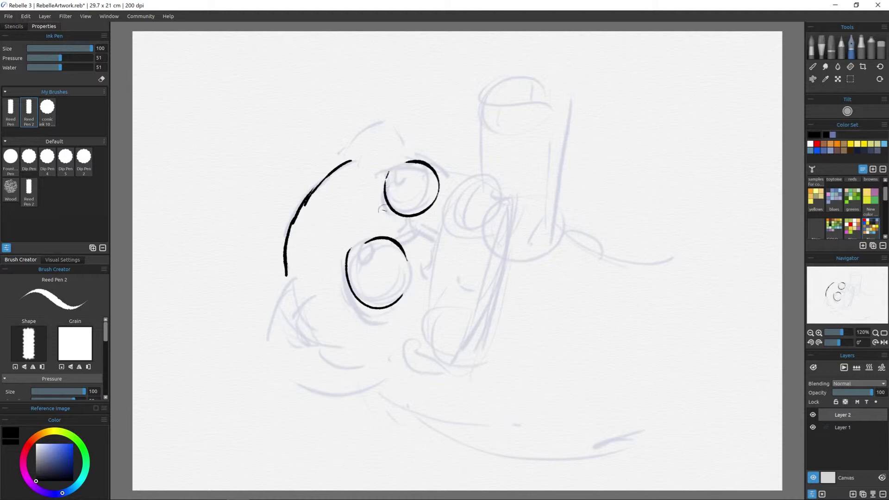
pyautogui.moveTo(366, 241); pyautogui.dragTo(367, 239)
pyautogui.moveTo(409, 163); pyautogui.dragTo(404, 181)
# Thicken both eye outlines, then ink the head top's fur tufts, left side, bottom and cheek line.
pyautogui.moveTo(349, 237)
pyautogui.mouseDown()
pyautogui.moveTo(345, 266)
pyautogui.moveTo(371, 329)
pyautogui.mouseUp()
pyautogui.moveTo(415, 278); pyautogui.dragTo(383, 321)
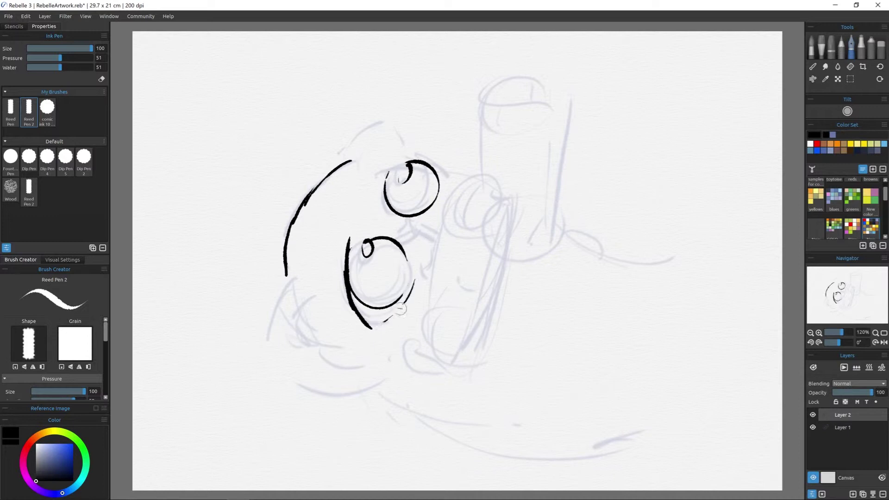
pyautogui.moveTo(374, 177); pyautogui.dragTo(441, 167)
pyautogui.moveTo(348, 161)
pyautogui.mouseDown()
pyautogui.moveTo(377, 114)
pyautogui.moveTo(408, 144)
pyautogui.moveTo(386, 145)
pyautogui.moveTo(391, 162)
pyautogui.mouseUp()
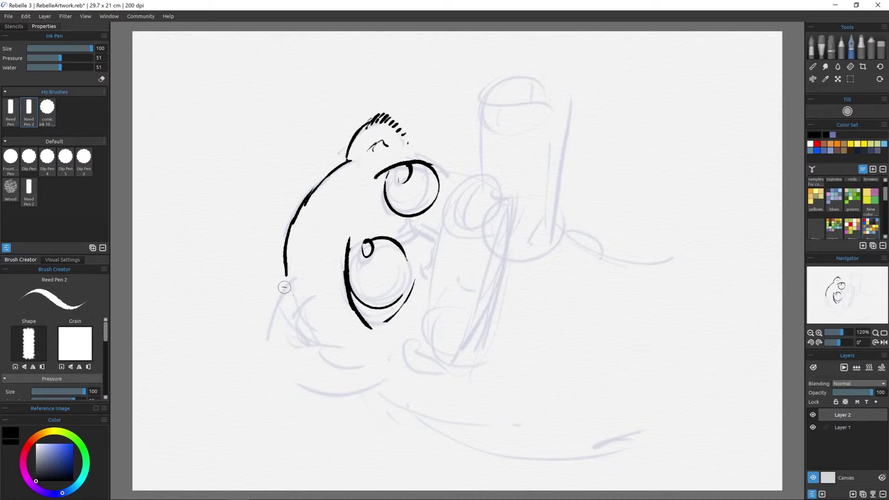
pyautogui.moveTo(292, 278)
pyautogui.mouseDown()
pyautogui.moveTo(270, 372)
pyautogui.moveTo(315, 391)
pyautogui.moveTo(375, 369)
pyautogui.mouseUp()
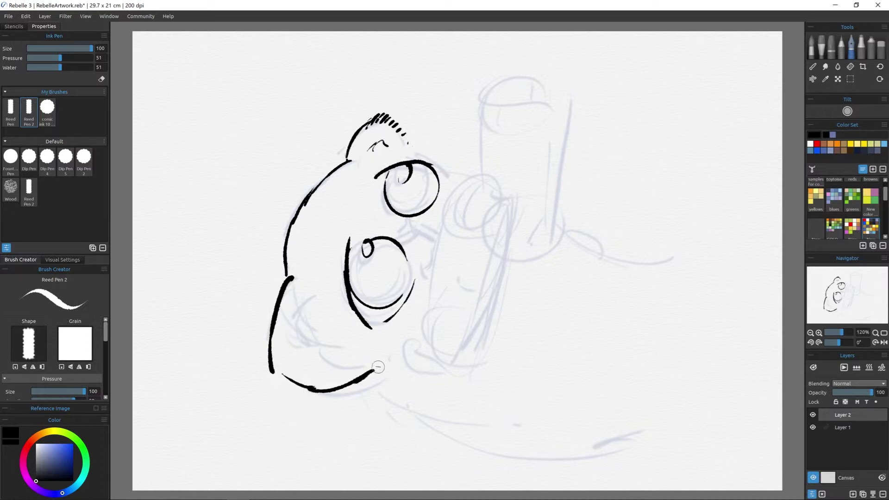
pyautogui.moveTo(309, 296)
pyautogui.mouseDown()
pyautogui.moveTo(284, 356)
pyautogui.moveTo(342, 355)
pyautogui.mouseUp()
# Ink the nose, mouth, eyebrows and chin, and begin the raised paw's left edge and top.
pyautogui.moveTo(404, 240); pyautogui.dragTo(415, 235)
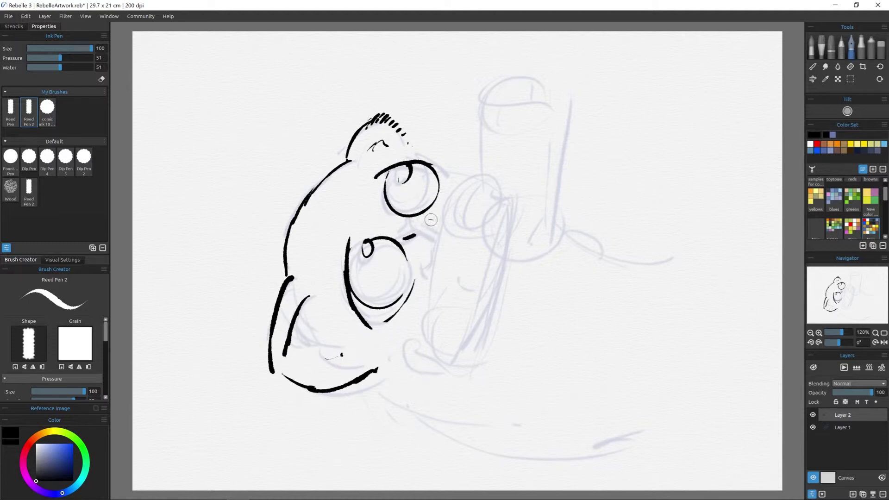
pyautogui.moveTo(414, 222); pyautogui.dragTo(416, 231)
pyautogui.moveTo(416, 233)
pyautogui.mouseDown()
pyautogui.moveTo(431, 249)
pyautogui.moveTo(423, 274)
pyautogui.moveTo(433, 263)
pyautogui.mouseUp()
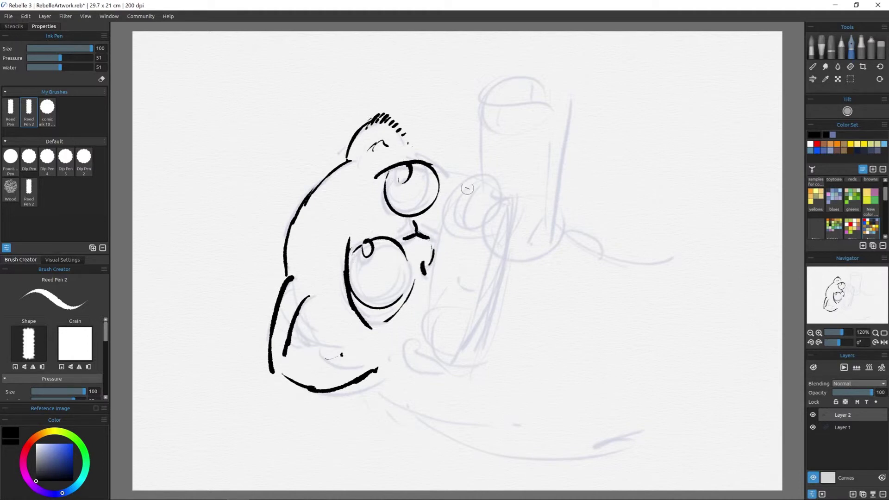
pyautogui.moveTo(434, 162)
pyautogui.mouseDown()
pyautogui.moveTo(437, 147)
pyautogui.moveTo(460, 162)
pyautogui.mouseUp()
pyautogui.moveTo(378, 369); pyautogui.dragTo(386, 401)
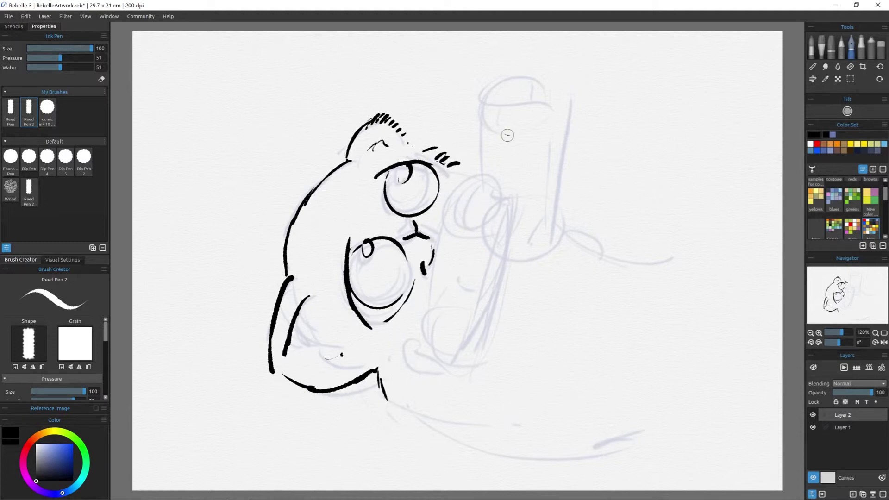
pyautogui.moveTo(485, 112)
pyautogui.mouseDown()
pyautogui.moveTo(484, 132)
pyautogui.moveTo(492, 89)
pyautogui.mouseUp()
pyautogui.moveTo(493, 91)
pyautogui.mouseDown()
pyautogui.moveTo(510, 91)
pyautogui.moveTo(521, 71)
pyautogui.moveTo(527, 95)
pyautogui.moveTo(528, 65)
pyautogui.moveTo(544, 94)
pyautogui.moveTo(505, 120)
pyautogui.moveTo(516, 100)
pyautogui.moveTo(545, 95)
pyautogui.moveTo(510, 144)
pyautogui.mouseUp()
# Ink and hatch the raised paw's edges and add a thin line beside the upper eye.
pyautogui.moveTo(542, 117)
pyautogui.mouseDown()
pyautogui.moveTo(532, 125)
pyautogui.moveTo(553, 122)
pyautogui.moveTo(555, 173)
pyautogui.mouseUp()
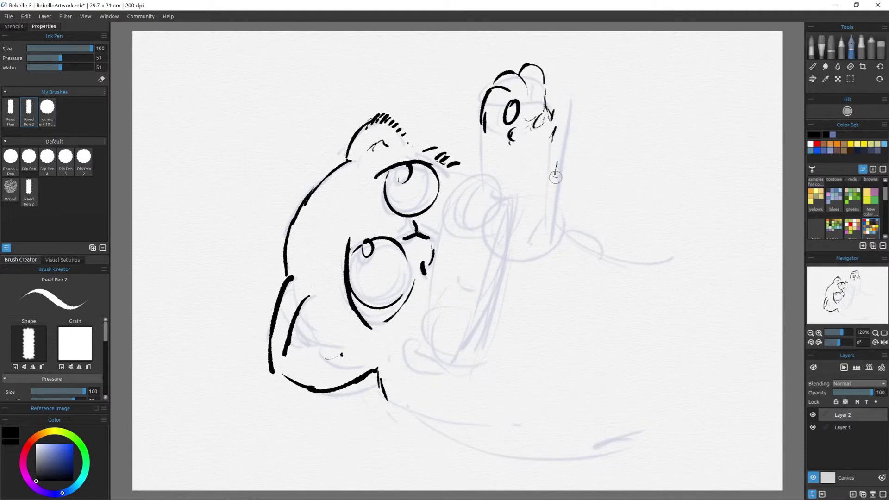
pyautogui.moveTo(551, 121); pyautogui.dragTo(554, 182)
pyautogui.moveTo(560, 175)
pyautogui.mouseDown()
pyautogui.moveTo(554, 231)
pyautogui.moveTo(561, 244)
pyautogui.mouseUp()
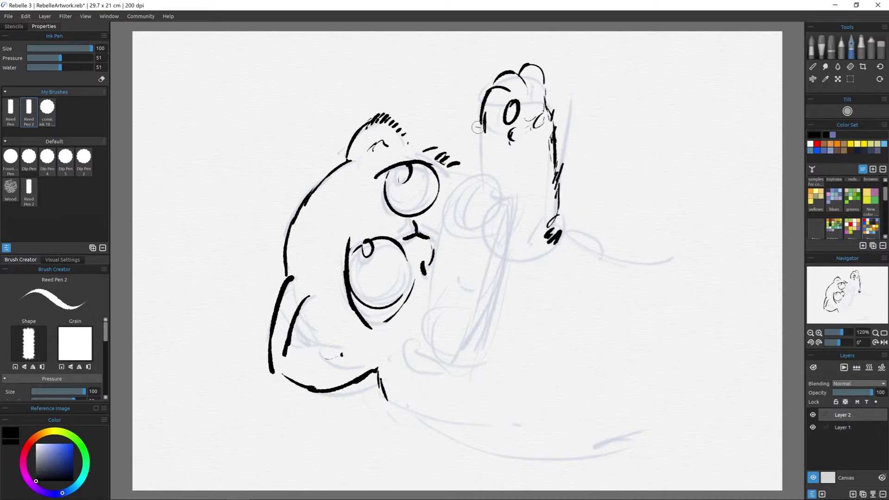
pyautogui.moveTo(477, 123)
pyautogui.mouseDown()
pyautogui.moveTo(475, 157)
pyautogui.moveTo(486, 162)
pyautogui.mouseUp()
pyautogui.moveTo(547, 80); pyautogui.dragTo(549, 92)
pyautogui.moveTo(382, 179); pyautogui.dragTo(382, 208)
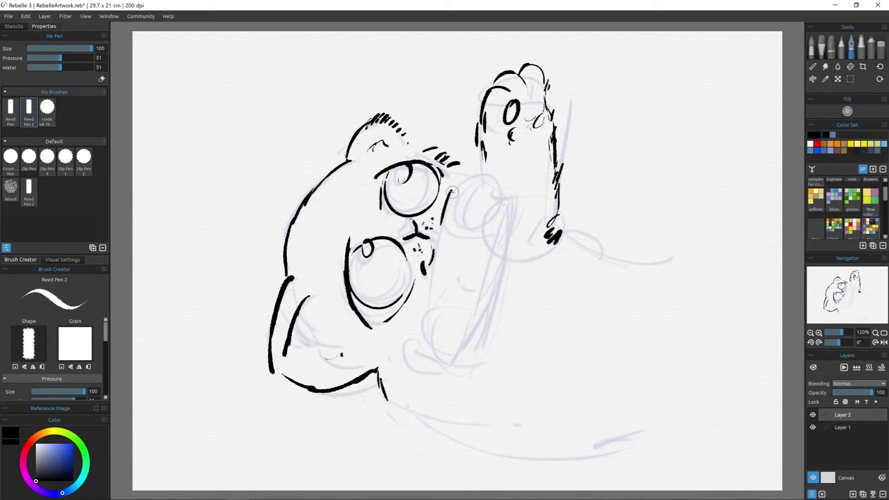
# Ink the arm arcs beside the face, toe loops and pads, the hand and the ground line.
pyautogui.moveTo(450, 190)
pyautogui.mouseDown()
pyautogui.moveTo(432, 338)
pyautogui.moveTo(501, 324)
pyautogui.moveTo(516, 221)
pyautogui.moveTo(481, 354)
pyautogui.mouseUp()
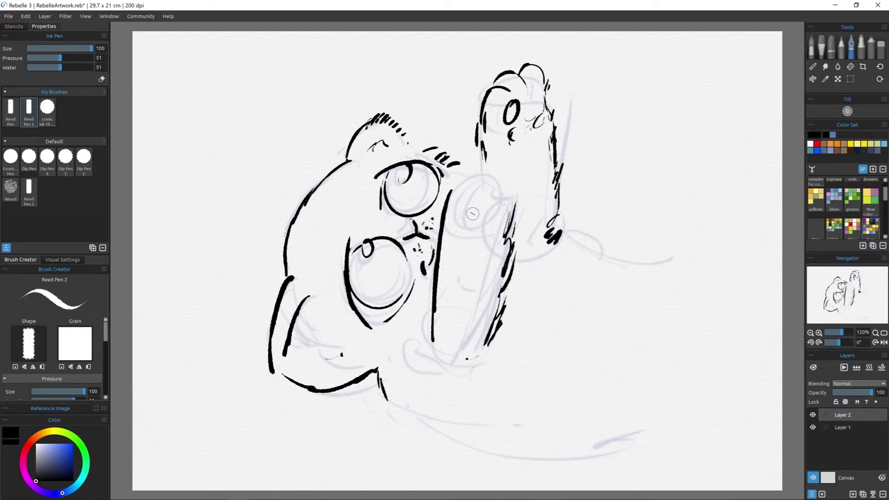
pyautogui.moveTo(448, 192); pyautogui.dragTo(487, 174)
pyautogui.moveTo(463, 206)
pyautogui.mouseDown()
pyautogui.moveTo(483, 199)
pyautogui.moveTo(505, 217)
pyautogui.mouseUp()
pyautogui.moveTo(467, 178)
pyautogui.mouseDown()
pyautogui.moveTo(510, 194)
pyautogui.moveTo(512, 211)
pyautogui.moveTo(493, 240)
pyautogui.mouseUp()
pyautogui.moveTo(528, 104)
pyautogui.mouseDown()
pyautogui.moveTo(532, 114)
pyautogui.moveTo(518, 131)
pyautogui.moveTo(527, 125)
pyautogui.mouseUp()
pyautogui.moveTo(577, 221)
pyautogui.mouseDown()
pyautogui.moveTo(598, 238)
pyautogui.moveTo(641, 240)
pyautogui.mouseUp()
pyautogui.moveTo(524, 400)
pyautogui.mouseDown()
pyautogui.moveTo(500, 422)
pyautogui.moveTo(433, 419)
pyautogui.mouseUp()
pyautogui.moveTo(382, 384)
pyautogui.mouseDown()
pyautogui.moveTo(397, 410)
pyautogui.moveTo(605, 454)
pyautogui.moveTo(653, 455)
pyautogui.mouseUp()
# Ink the sweeping contour and hook left of the head, then hide the blue sketch layer.
pyautogui.moveTo(254, 227)
pyautogui.mouseDown()
pyautogui.moveTo(284, 138)
pyautogui.moveTo(361, 92)
pyautogui.mouseUp()
pyautogui.moveTo(287, 169)
pyautogui.mouseDown()
pyautogui.moveTo(214, 273)
pyautogui.moveTo(160, 306)
pyautogui.mouseUp()
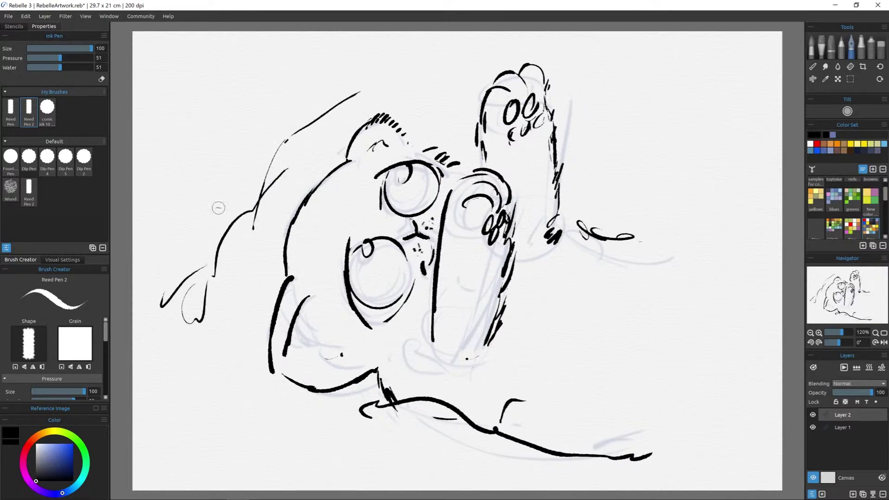
pyautogui.moveTo(218, 204)
pyautogui.mouseDown()
pyautogui.moveTo(176, 248)
pyautogui.moveTo(236, 193)
pyautogui.moveTo(254, 160)
pyautogui.mouseUp()
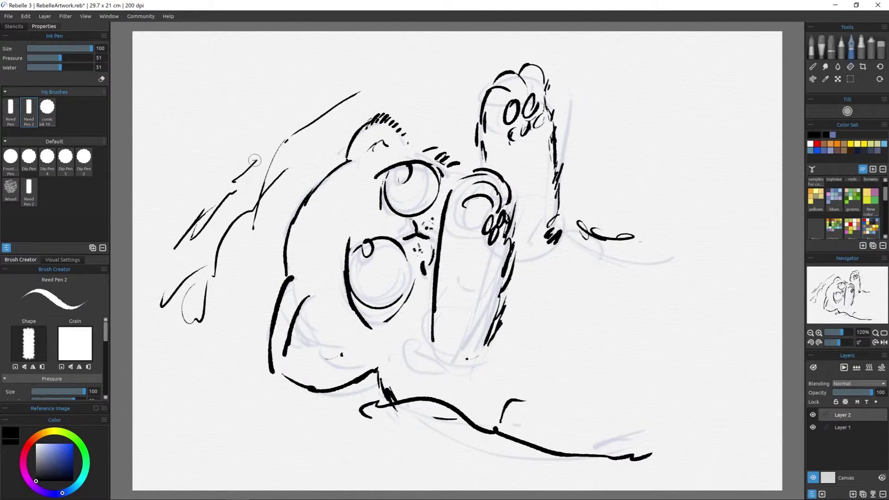
pyautogui.click(813, 427)
# Add Layer 3 above Layer 1 and fill both eyes solid black, plus a line by the nose.
pyautogui.click(845, 429)
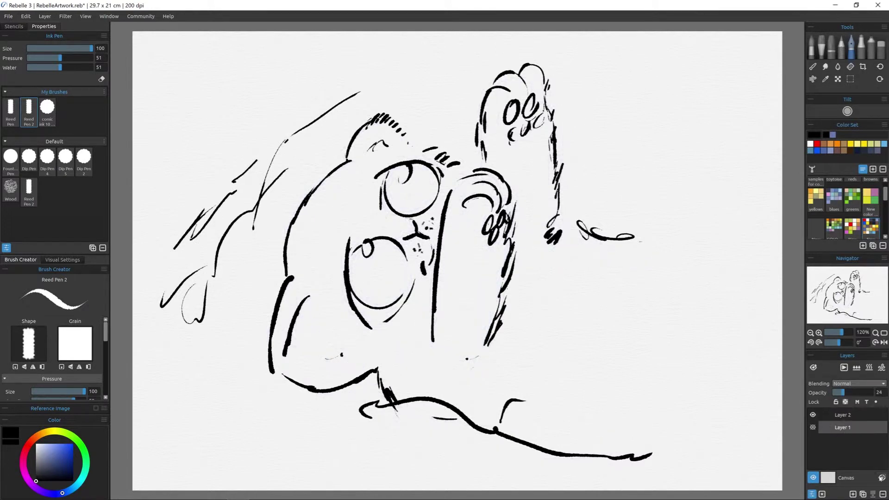
pyautogui.click(852, 494)
pyautogui.moveTo(349, 244)
pyautogui.mouseDown()
pyautogui.moveTo(364, 275)
pyautogui.moveTo(352, 264)
pyautogui.moveTo(352, 294)
pyautogui.moveTo(362, 249)
pyautogui.moveTo(367, 308)
pyautogui.moveTo(386, 241)
pyautogui.moveTo(379, 290)
pyautogui.moveTo(389, 268)
pyautogui.moveTo(404, 266)
pyautogui.moveTo(382, 241)
pyautogui.moveTo(395, 286)
pyautogui.mouseUp()
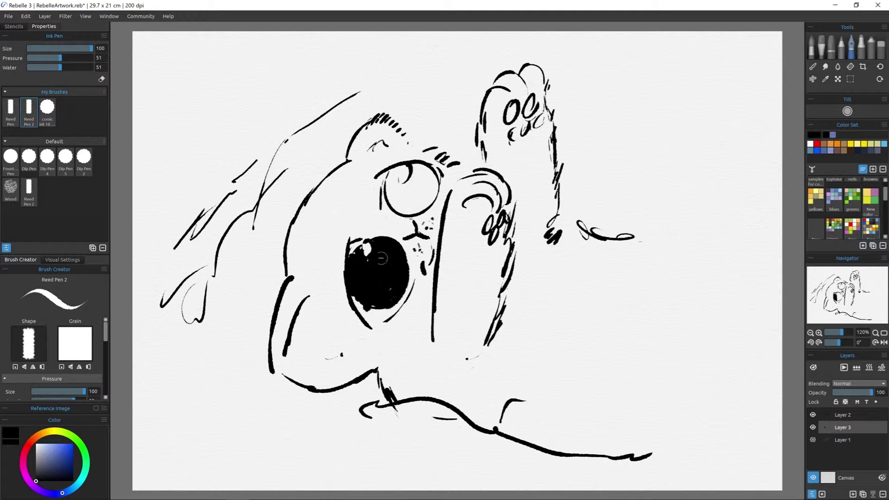
pyautogui.moveTo(399, 189)
pyautogui.mouseDown()
pyautogui.moveTo(415, 209)
pyautogui.moveTo(422, 182)
pyautogui.moveTo(413, 167)
pyautogui.moveTo(392, 193)
pyautogui.moveTo(393, 172)
pyautogui.moveTo(396, 187)
pyautogui.moveTo(414, 169)
pyautogui.moveTo(431, 178)
pyautogui.moveTo(425, 172)
pyautogui.moveTo(421, 210)
pyautogui.moveTo(389, 190)
pyautogui.moveTo(389, 178)
pyautogui.moveTo(410, 207)
pyautogui.mouseUp()
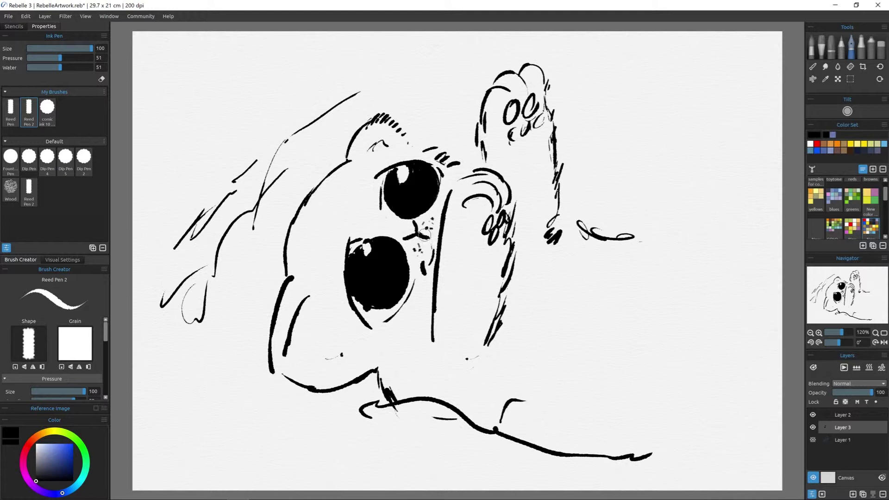
pyautogui.moveTo(424, 233)
pyautogui.mouseDown()
pyautogui.moveTo(437, 241)
pyautogui.moveTo(421, 272)
pyautogui.mouseUp()
# Add marks by the nose, a dot and squiggle on the face, ear hatching, and thicken the hand and ground line.
pyautogui.moveTo(434, 224); pyautogui.dragTo(436, 238)
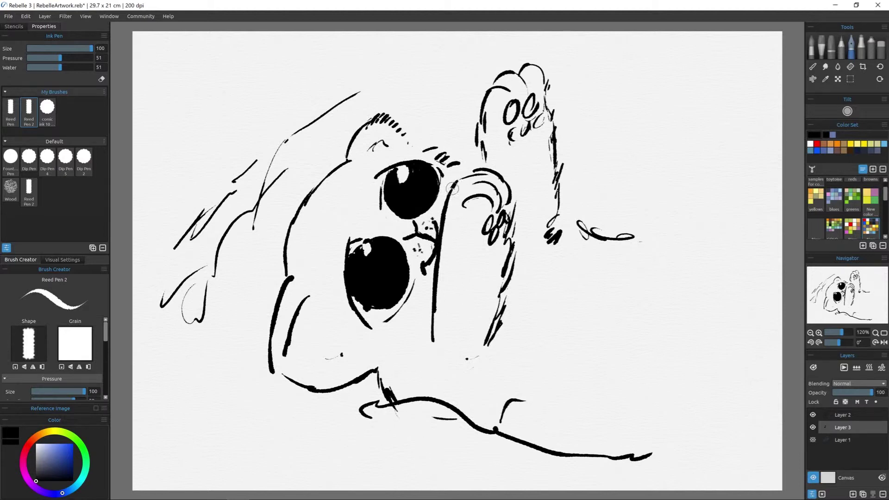
pyautogui.moveTo(334, 354); pyautogui.dragTo(333, 351)
pyautogui.moveTo(313, 309)
pyautogui.mouseDown()
pyautogui.moveTo(331, 319)
pyautogui.moveTo(345, 342)
pyautogui.mouseUp()
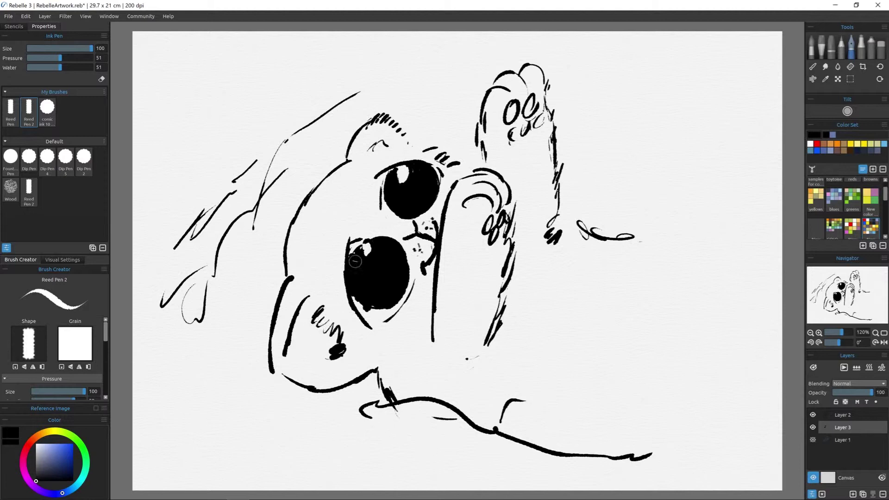
pyautogui.moveTo(368, 130)
pyautogui.mouseDown()
pyautogui.moveTo(362, 151)
pyautogui.moveTo(391, 147)
pyautogui.mouseUp()
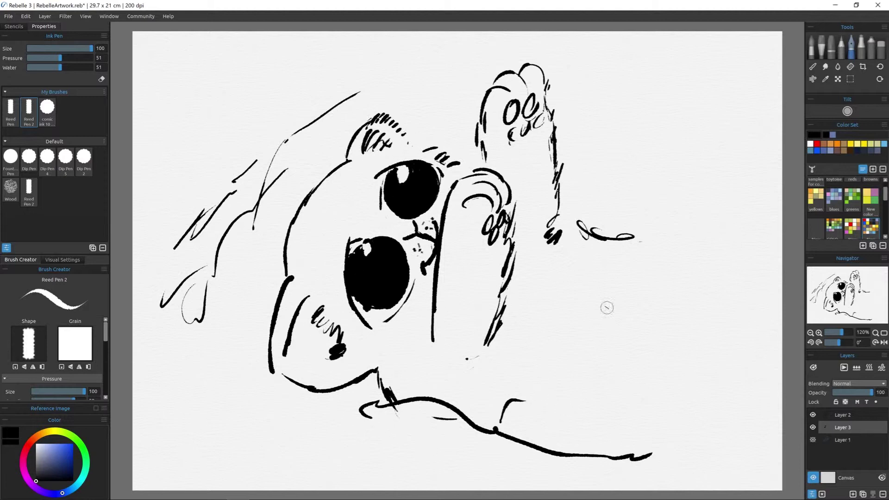
pyautogui.moveTo(568, 221)
pyautogui.mouseDown()
pyautogui.moveTo(597, 235)
pyautogui.moveTo(645, 234)
pyautogui.mouseUp()
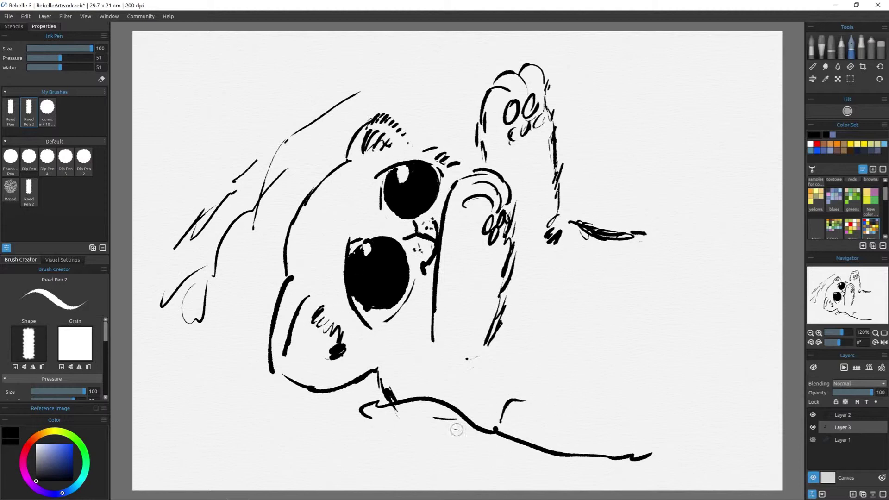
pyautogui.moveTo(457, 424); pyautogui.dragTo(434, 419)
pyautogui.moveTo(347, 407)
pyautogui.mouseDown()
pyautogui.moveTo(509, 430)
pyautogui.moveTo(284, 409)
pyautogui.mouseUp()
# Ink a large left jaw curve with hair strands below it, an ear-top curve and head-top hatching.
pyautogui.moveTo(193, 330); pyautogui.dragTo(273, 259)
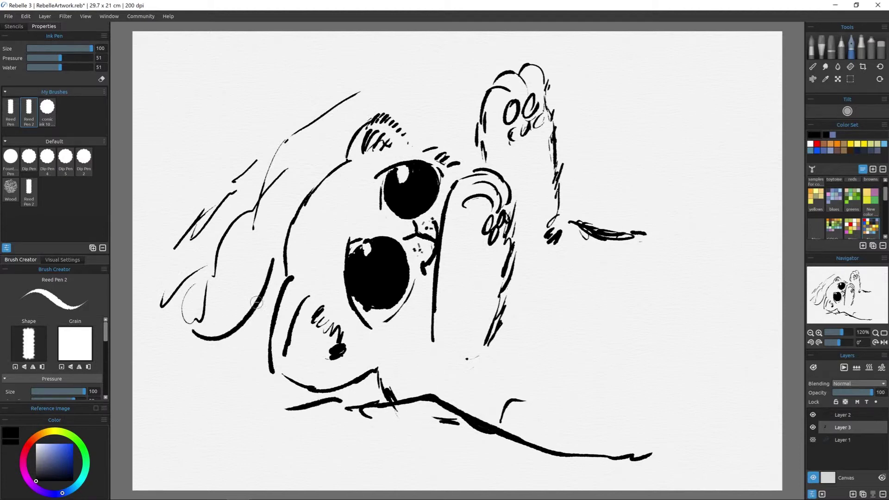
pyautogui.moveTo(227, 337)
pyautogui.mouseDown()
pyautogui.moveTo(212, 419)
pyautogui.moveTo(234, 408)
pyautogui.mouseUp()
pyautogui.moveTo(240, 365); pyautogui.dragTo(268, 409)
pyautogui.moveTo(409, 108); pyautogui.dragTo(458, 75)
pyautogui.moveTo(458, 88); pyautogui.dragTo(441, 104)
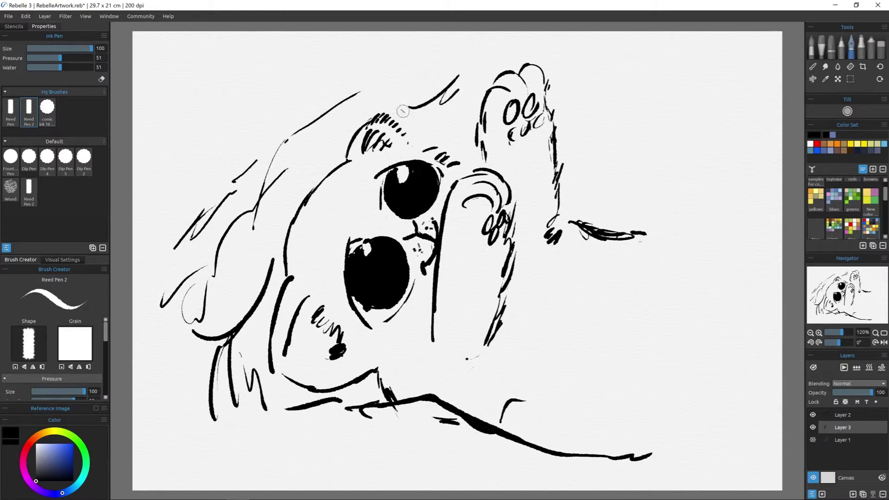
pyautogui.moveTo(368, 126)
pyautogui.mouseDown()
pyautogui.moveTo(384, 113)
pyautogui.moveTo(407, 126)
pyautogui.moveTo(411, 141)
pyautogui.mouseUp()
# Ink long hair strokes over the head top and sweeping curves and cross-strokes at the upper right.
pyautogui.moveTo(379, 84); pyautogui.dragTo(310, 95)
pyautogui.moveTo(309, 93)
pyautogui.mouseDown()
pyautogui.moveTo(293, 90)
pyautogui.moveTo(229, 133)
pyautogui.mouseUp()
pyautogui.moveTo(292, 111); pyautogui.dragTo(253, 132)
pyautogui.moveTo(347, 102)
pyautogui.mouseDown()
pyautogui.moveTo(461, 64)
pyautogui.moveTo(477, 79)
pyautogui.mouseUp()
pyautogui.moveTo(579, 103)
pyautogui.mouseDown()
pyautogui.moveTo(643, 159)
pyautogui.moveTo(715, 184)
pyautogui.mouseUp()
pyautogui.moveTo(619, 169)
pyautogui.mouseDown()
pyautogui.moveTo(710, 164)
pyautogui.moveTo(747, 202)
pyautogui.mouseUp()
pyautogui.moveTo(676, 181); pyautogui.dragTo(610, 175)
pyautogui.moveTo(613, 172)
pyautogui.mouseDown()
pyautogui.moveTo(604, 158)
pyautogui.moveTo(607, 172)
pyautogui.mouseUp()
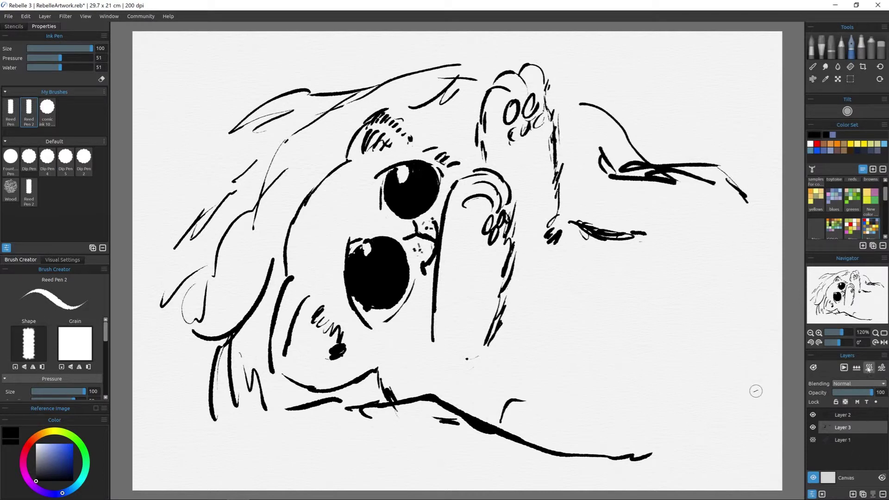
# On a new layer, set up the Watercolor brush at size 100 in purple with Loading 18.
pyautogui.click(869, 367)
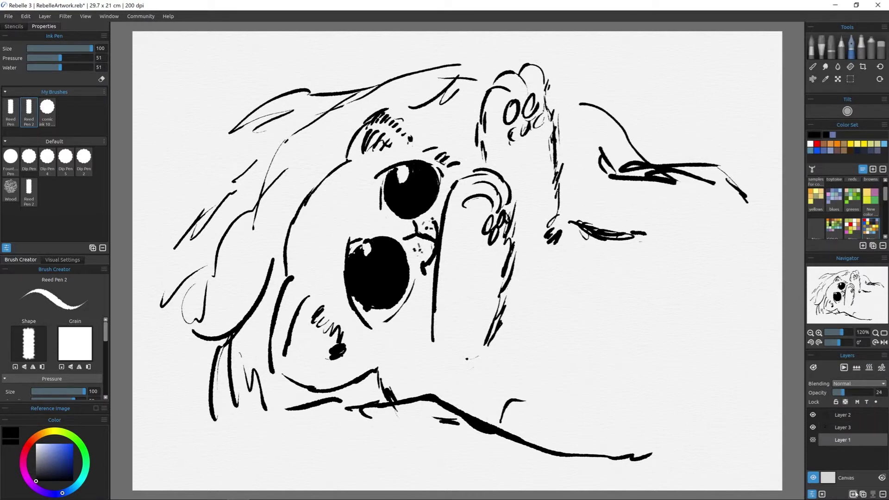
pyautogui.click(819, 56)
pyautogui.moveTo(60, 48); pyautogui.dragTo(94, 48)
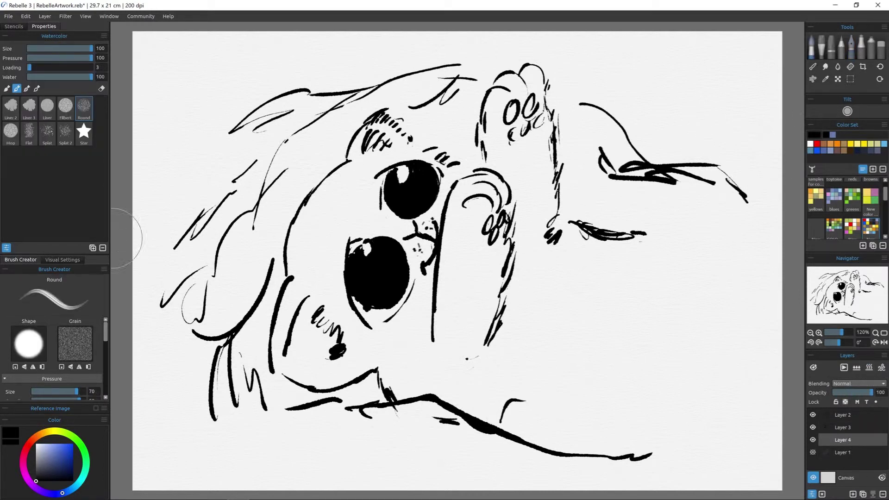
pyautogui.click(868, 199)
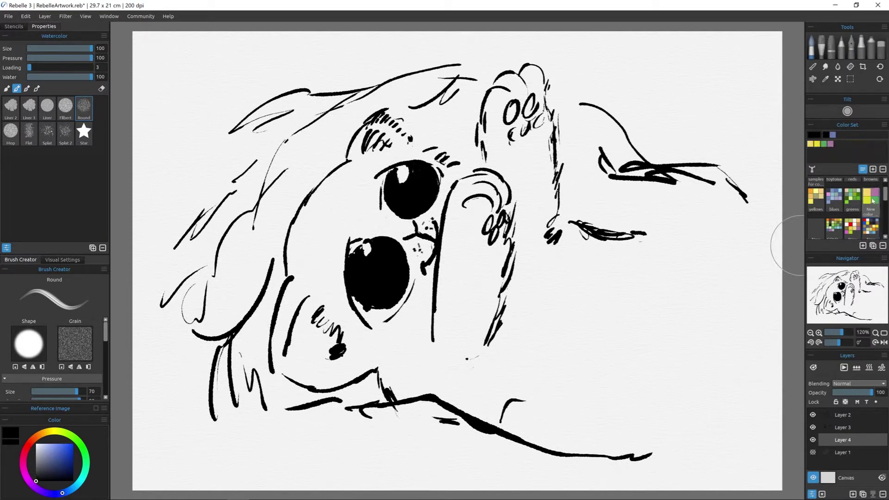
pyautogui.click(830, 144)
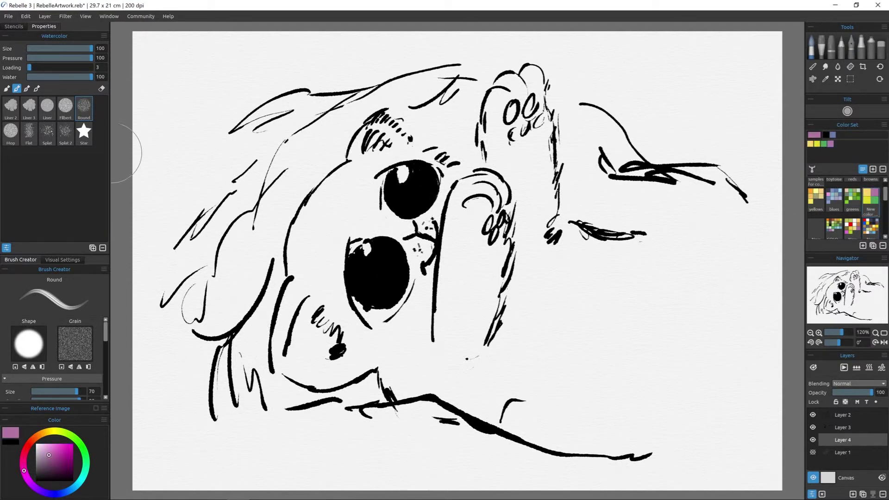
pyautogui.click(40, 69)
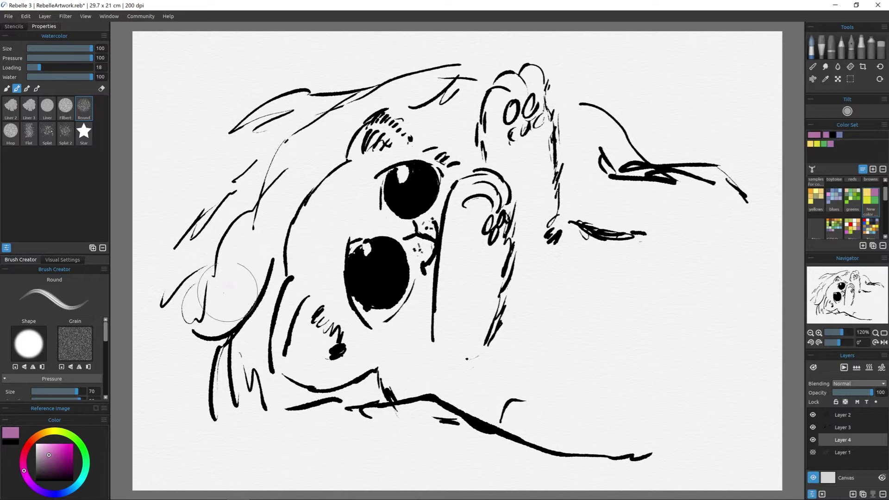
# Wash purple over the cheek, jaw, head top, beside the raised paw and the left hair, then dry it.
pyautogui.moveTo(228, 296)
pyautogui.mouseDown()
pyautogui.moveTo(231, 280)
pyautogui.moveTo(214, 319)
pyautogui.moveTo(248, 232)
pyautogui.moveTo(271, 282)
pyautogui.moveTo(248, 352)
pyautogui.moveTo(224, 384)
pyautogui.moveTo(238, 416)
pyautogui.moveTo(345, 407)
pyautogui.moveTo(366, 424)
pyautogui.moveTo(577, 462)
pyautogui.mouseUp()
pyautogui.moveTo(281, 187)
pyautogui.mouseDown()
pyautogui.moveTo(274, 258)
pyautogui.moveTo(300, 178)
pyautogui.moveTo(323, 161)
pyautogui.moveTo(306, 142)
pyautogui.moveTo(280, 167)
pyautogui.moveTo(259, 151)
pyautogui.moveTo(295, 120)
pyautogui.moveTo(323, 116)
pyautogui.moveTo(332, 160)
pyautogui.moveTo(343, 123)
pyautogui.moveTo(430, 81)
pyautogui.moveTo(408, 92)
pyautogui.moveTo(403, 115)
pyautogui.moveTo(415, 136)
pyautogui.moveTo(448, 115)
pyautogui.moveTo(453, 143)
pyautogui.moveTo(465, 130)
pyautogui.mouseUp()
pyautogui.moveTo(570, 139)
pyautogui.mouseDown()
pyautogui.moveTo(583, 190)
pyautogui.moveTo(574, 153)
pyautogui.moveTo(630, 215)
pyautogui.moveTo(713, 190)
pyautogui.moveTo(754, 223)
pyautogui.mouseUp()
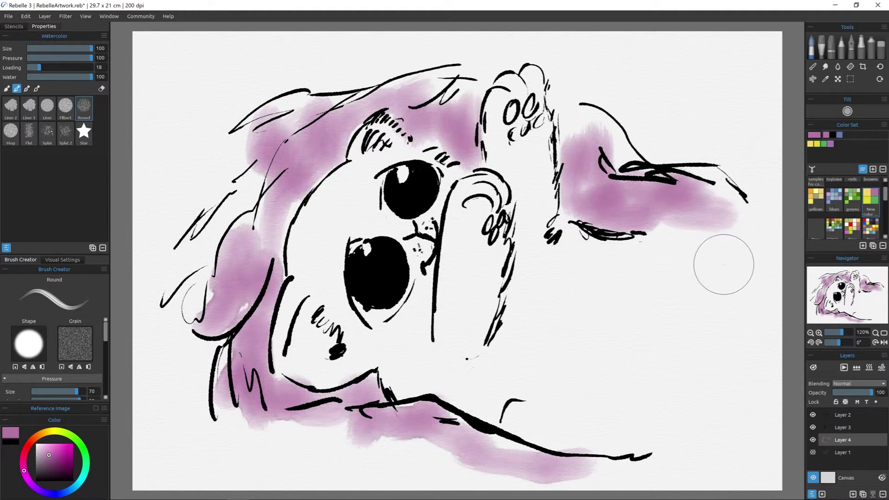
pyautogui.moveTo(577, 115)
pyautogui.mouseDown()
pyautogui.moveTo(568, 142)
pyautogui.moveTo(567, 119)
pyautogui.moveTo(570, 136)
pyautogui.moveTo(602, 125)
pyautogui.mouseUp()
pyautogui.moveTo(252, 187); pyautogui.dragTo(192, 315)
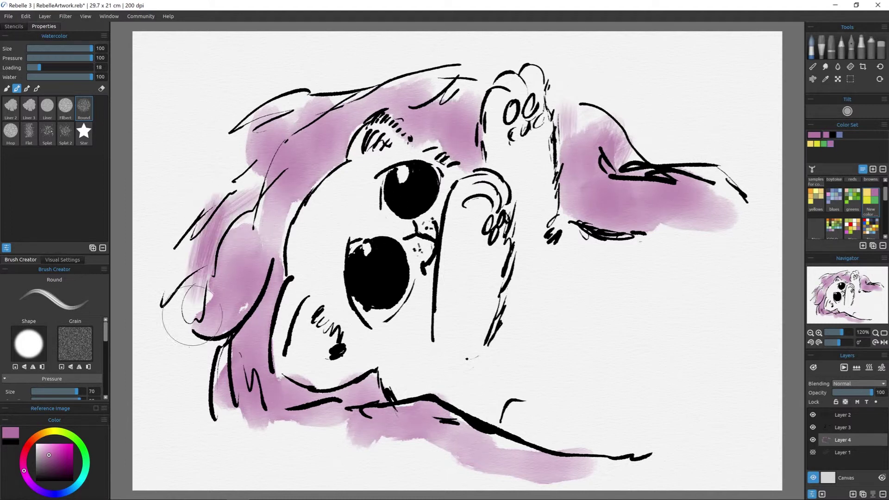
pyautogui.click(870, 368)
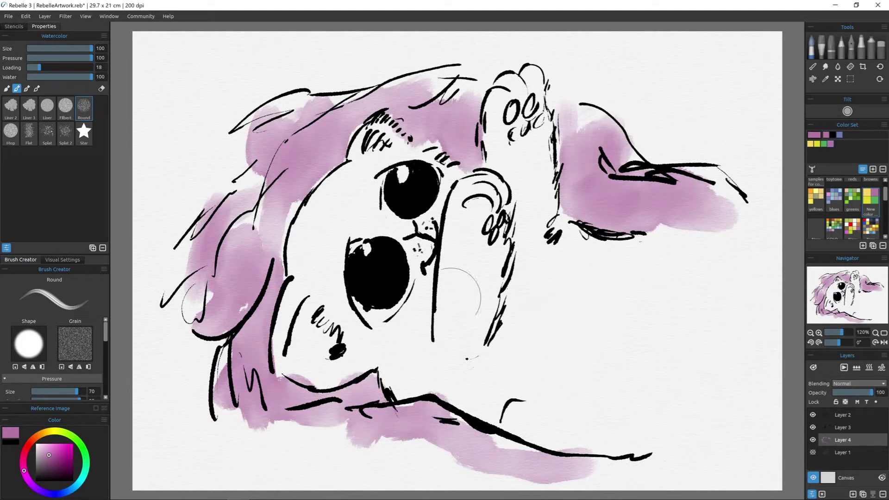
pyautogui.click(853, 494)
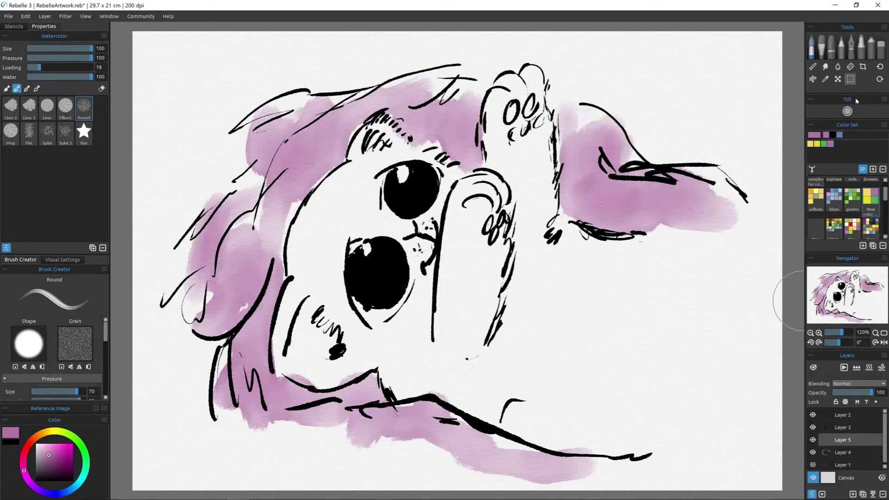
# Pick a blue-grey swatch and wash it over the cheek, muzzle, raised paw, chin, left hair and ear.
pyautogui.click(870, 226)
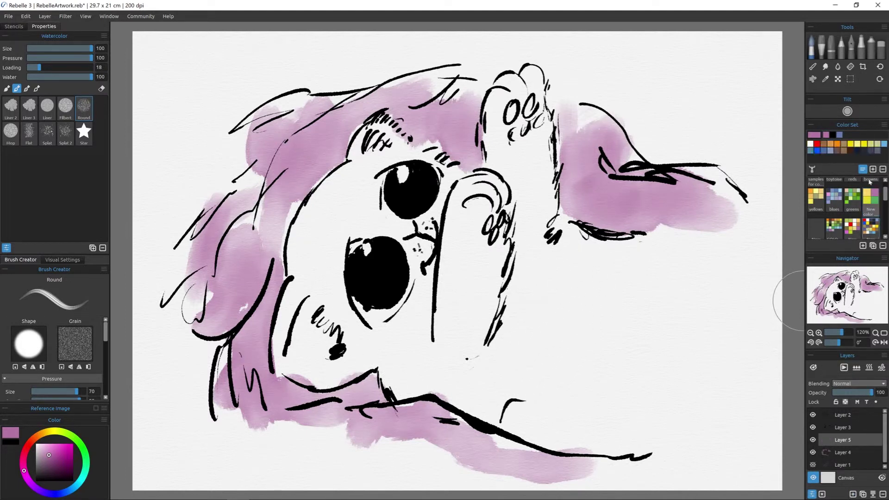
pyautogui.click(831, 151)
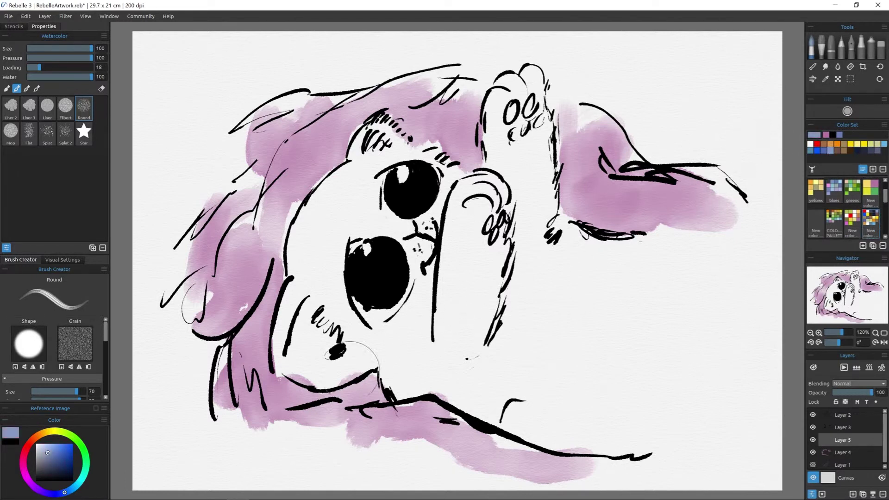
pyautogui.moveTo(313, 338)
pyautogui.mouseDown()
pyautogui.moveTo(316, 366)
pyautogui.moveTo(320, 343)
pyautogui.moveTo(331, 356)
pyautogui.moveTo(352, 352)
pyautogui.moveTo(452, 377)
pyautogui.mouseUp()
pyautogui.moveTo(462, 334)
pyautogui.mouseDown()
pyautogui.moveTo(460, 284)
pyautogui.moveTo(487, 228)
pyautogui.moveTo(463, 259)
pyautogui.moveTo(476, 310)
pyautogui.moveTo(511, 274)
pyautogui.mouseUp()
pyautogui.moveTo(539, 123)
pyautogui.mouseDown()
pyautogui.moveTo(519, 139)
pyautogui.moveTo(530, 124)
pyautogui.moveTo(528, 184)
pyautogui.moveTo(551, 250)
pyautogui.mouseUp()
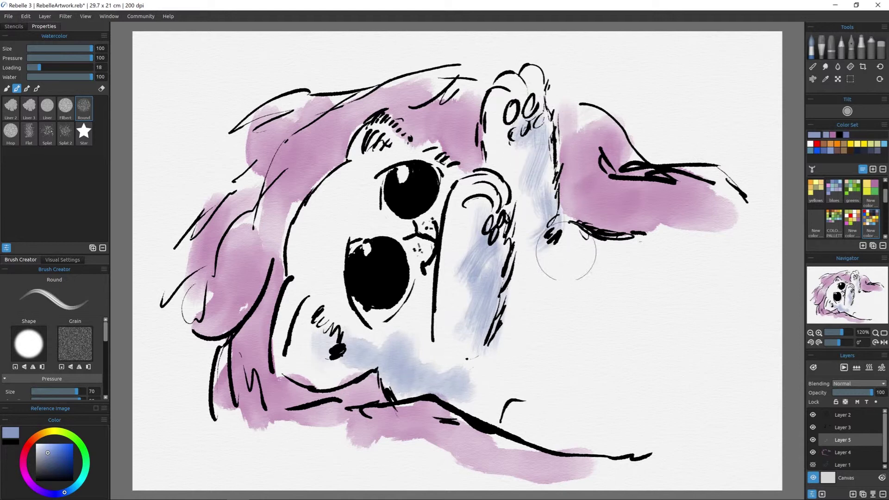
pyautogui.moveTo(519, 375)
pyautogui.mouseDown()
pyautogui.moveTo(491, 389)
pyautogui.moveTo(529, 354)
pyautogui.moveTo(526, 384)
pyautogui.moveTo(564, 402)
pyautogui.moveTo(677, 415)
pyautogui.mouseUp()
pyautogui.moveTo(398, 393)
pyautogui.mouseDown()
pyautogui.moveTo(277, 352)
pyautogui.moveTo(352, 380)
pyautogui.moveTo(294, 323)
pyautogui.moveTo(319, 248)
pyautogui.moveTo(287, 246)
pyautogui.moveTo(278, 199)
pyautogui.moveTo(324, 162)
pyautogui.moveTo(333, 135)
pyautogui.moveTo(366, 148)
pyautogui.moveTo(437, 131)
pyautogui.mouseUp()
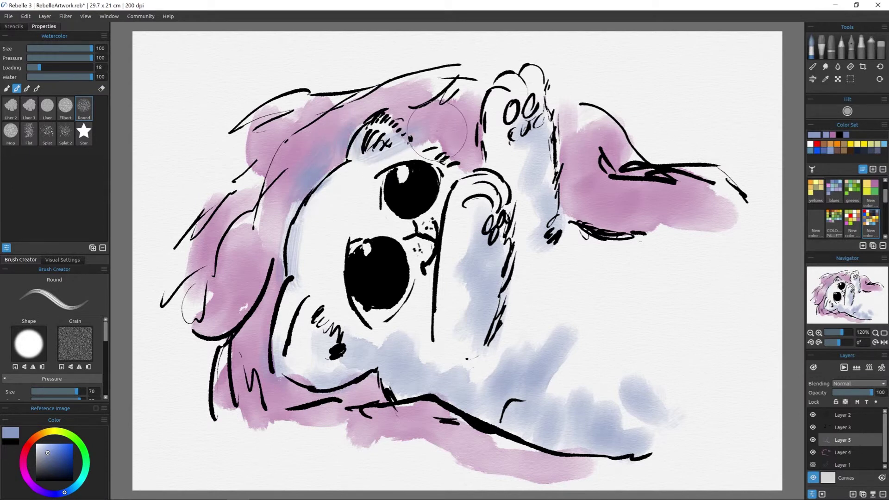
pyautogui.moveTo(282, 268)
pyautogui.mouseDown()
pyautogui.moveTo(246, 338)
pyautogui.moveTo(258, 405)
pyautogui.moveTo(227, 409)
pyautogui.mouseUp()
pyautogui.moveTo(456, 104)
pyautogui.mouseDown()
pyautogui.moveTo(430, 148)
pyautogui.moveTo(481, 139)
pyautogui.moveTo(463, 122)
pyautogui.moveTo(493, 158)
pyautogui.mouseUp()
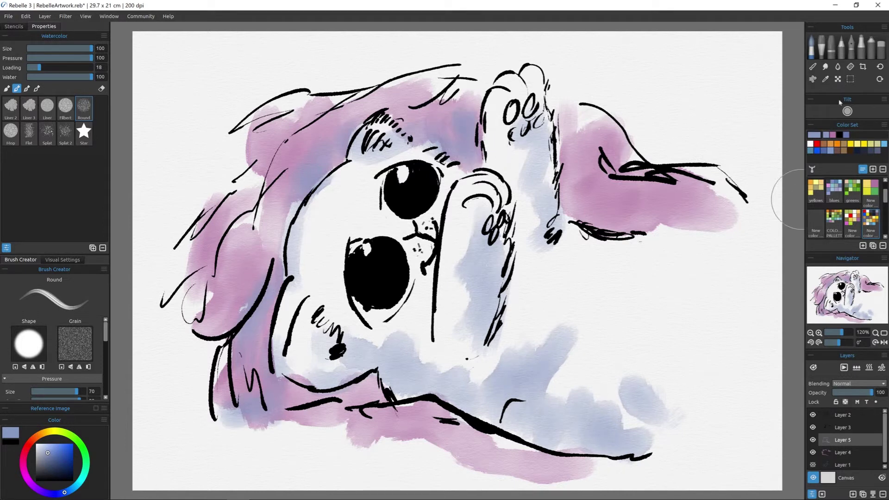
# Switch to the Pencil tool and pick a pink from the New color palette.
pyautogui.click(841, 55)
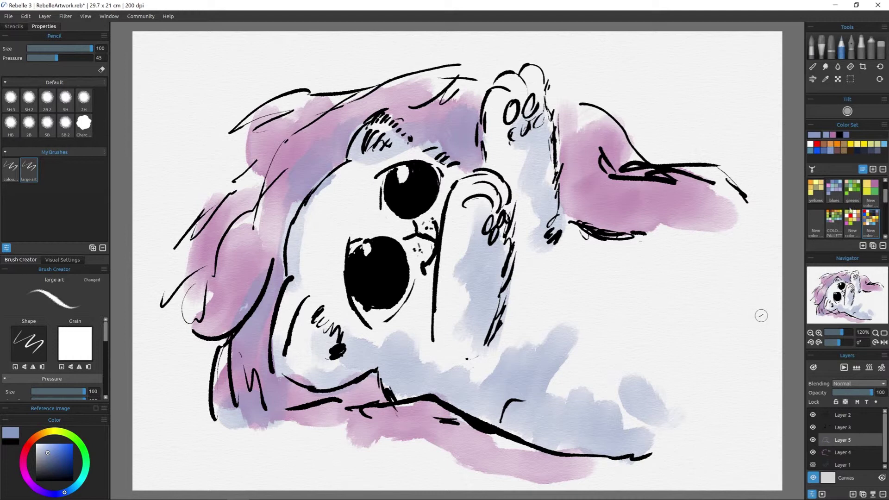
pyautogui.moveTo(885, 201); pyautogui.dragTo(885, 190)
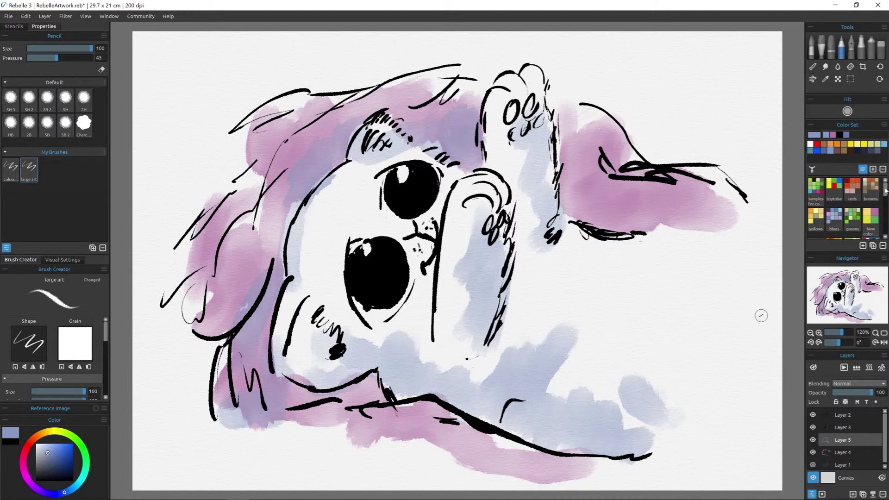
pyautogui.click(870, 188)
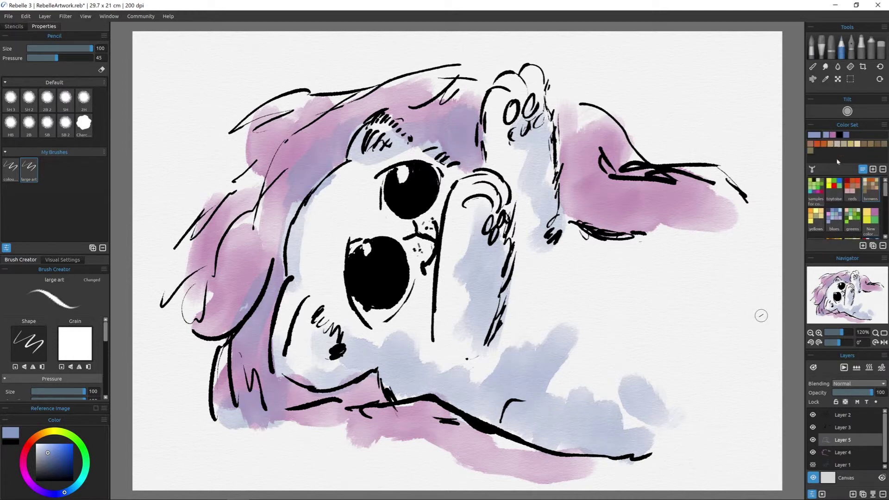
pyautogui.click(870, 216)
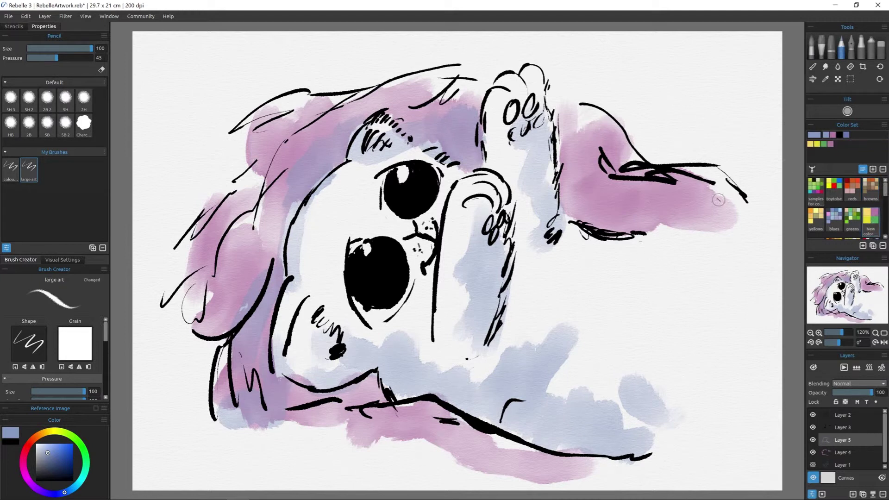
pyautogui.click(830, 144)
# Saturate the pink, set size 47, and save it as a Color Set swatch.
pyautogui.moveTo(53, 456); pyautogui.dragTo(26, 446)
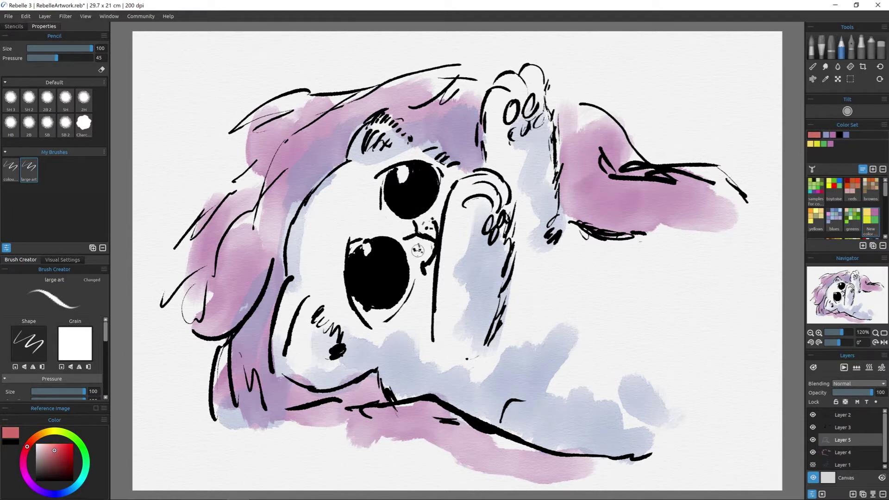
pyautogui.click(57, 49)
pyautogui.click(403, 234)
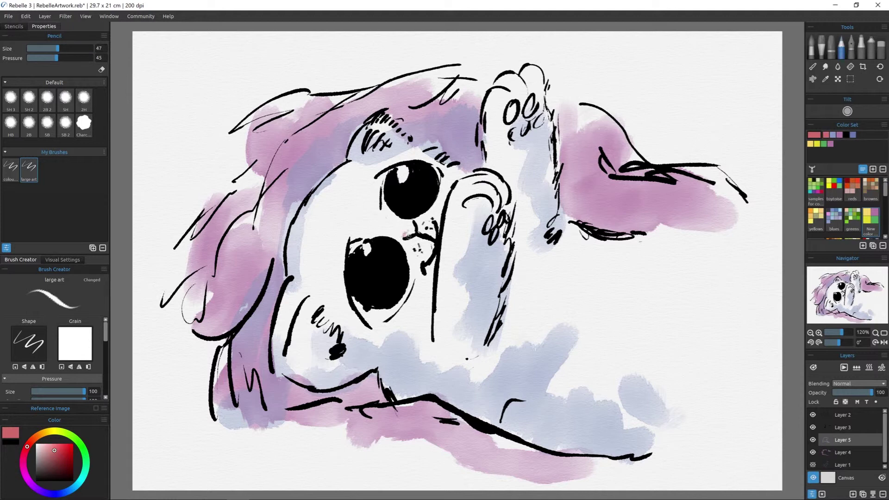